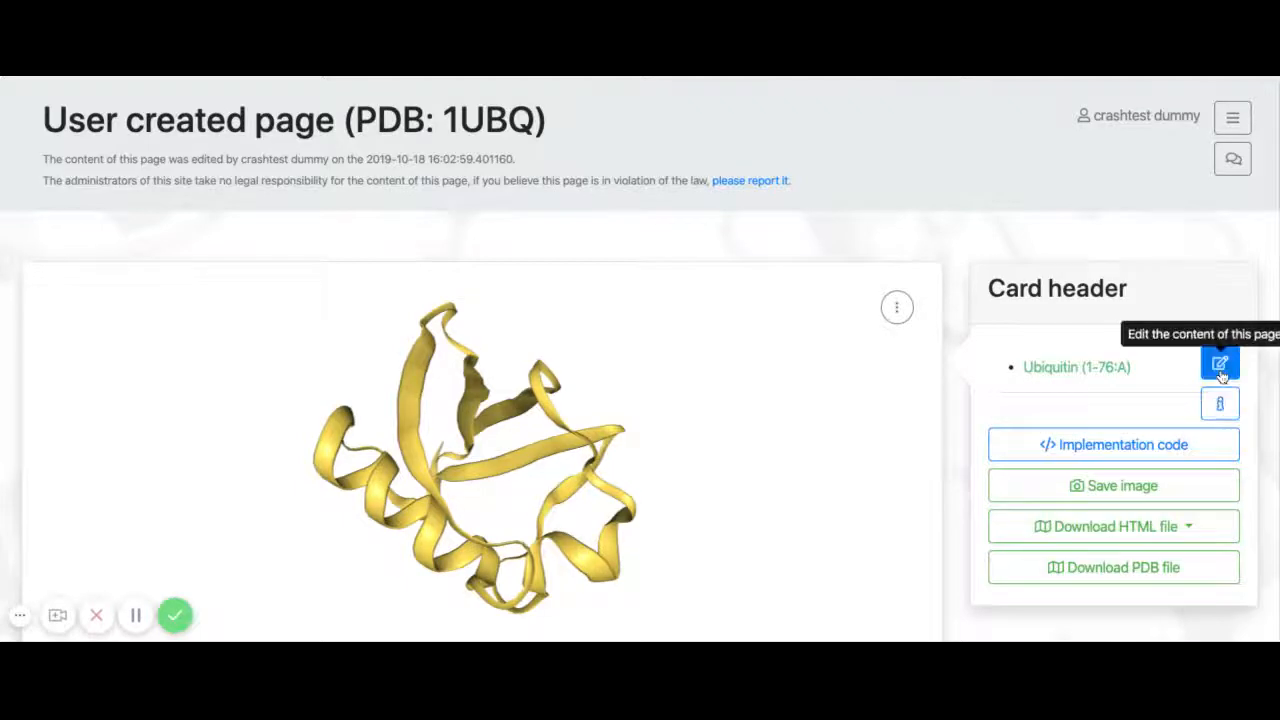
Step: Open the page for editing and look over the options for adding a structure from another page
click(1220, 365)
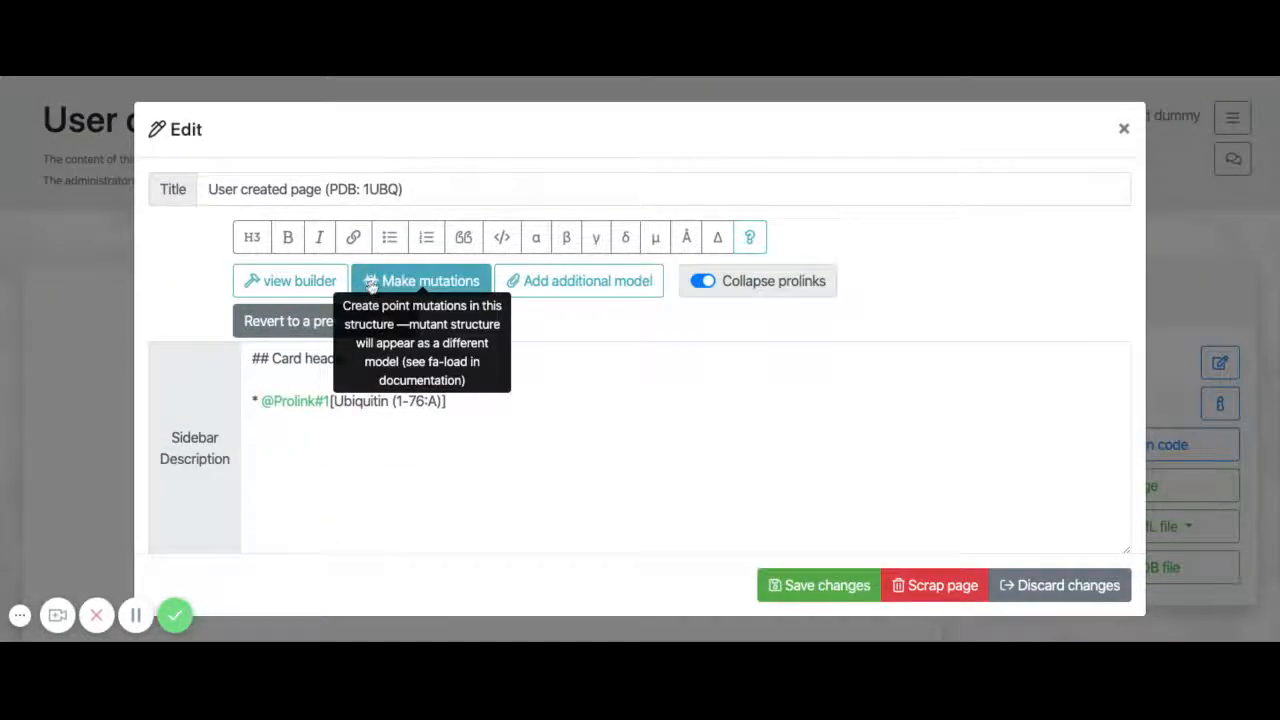
click(551, 283)
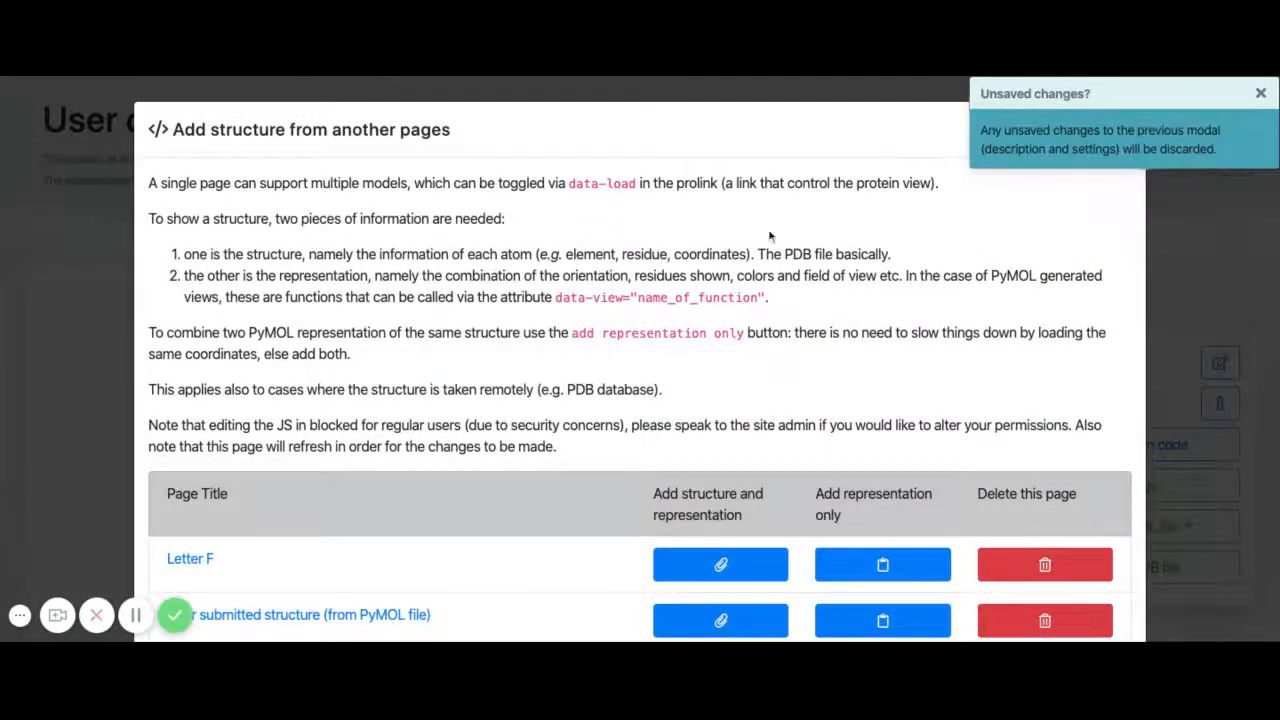
click(1260, 93)
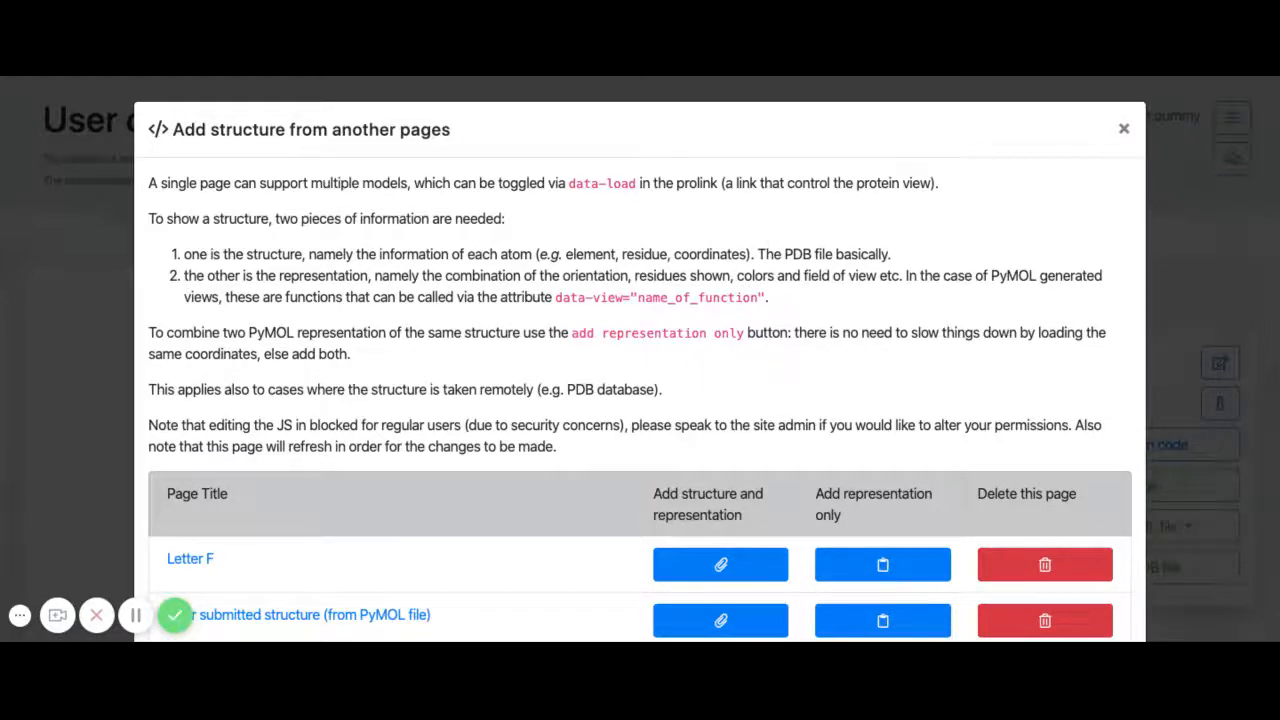
click(1124, 129)
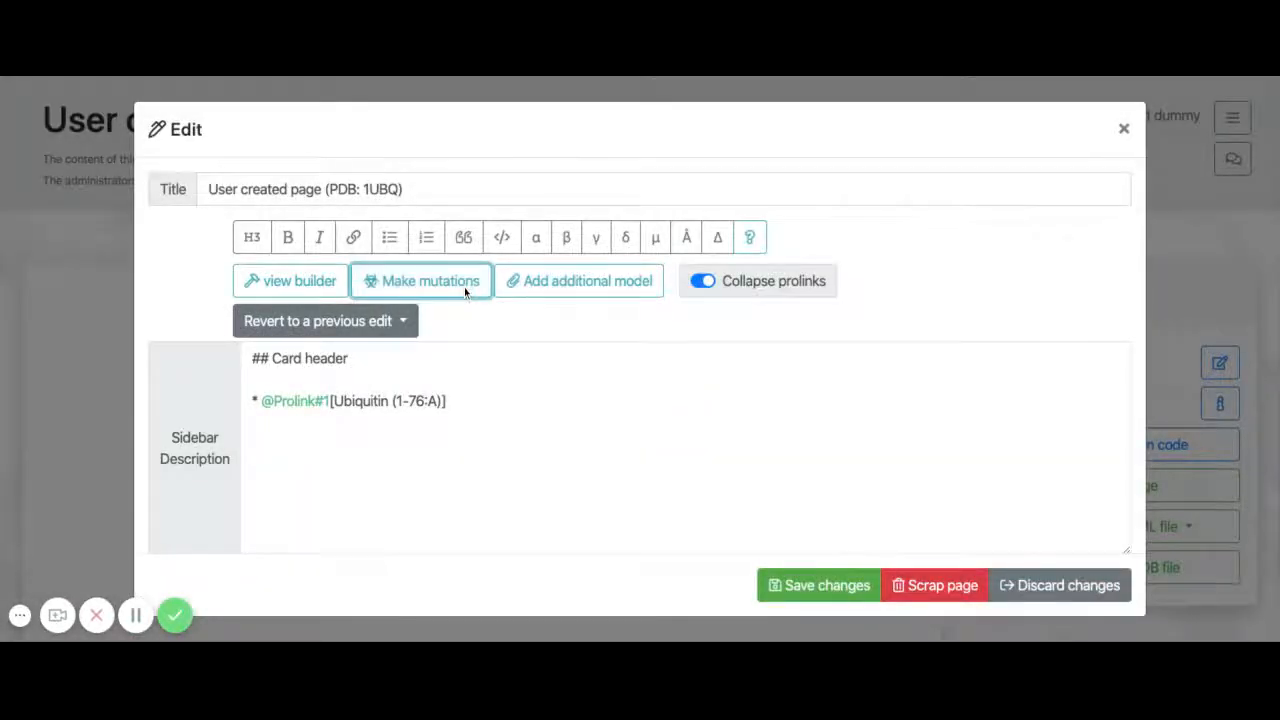
Step: Create a mutant structure named mutant_1 with the mutation M1W in chain A
click(416, 289)
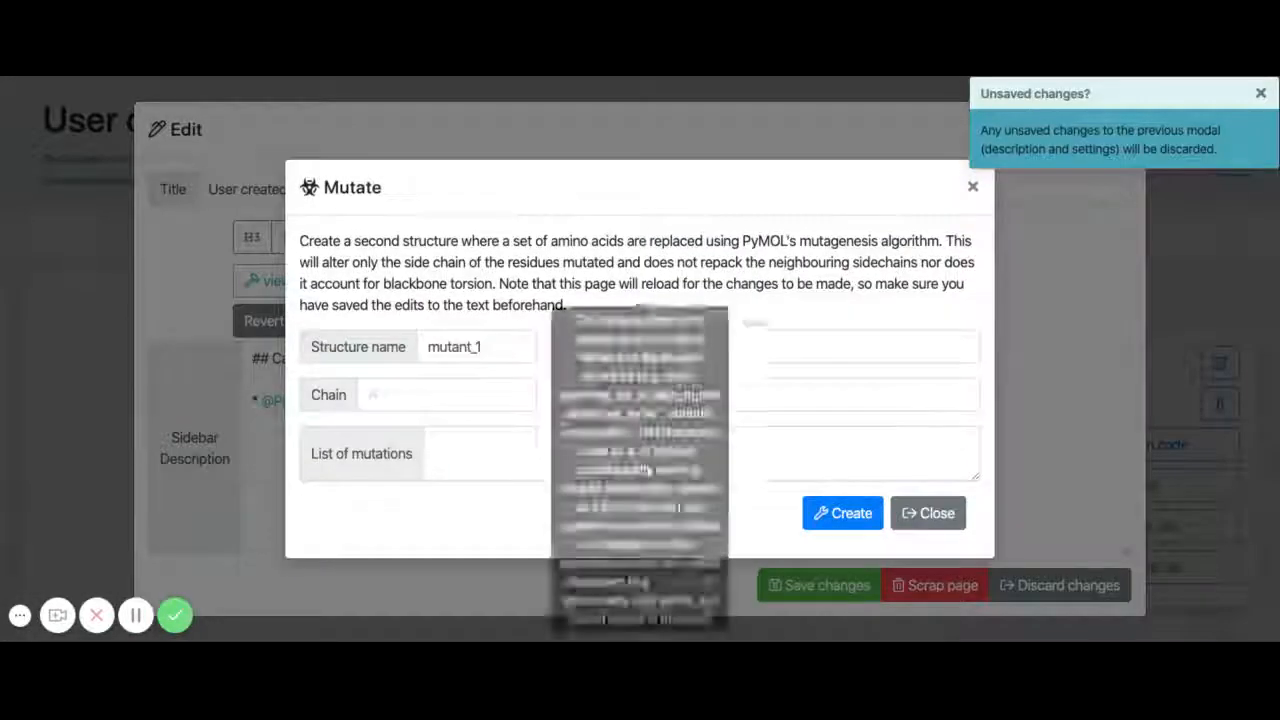
click(463, 391)
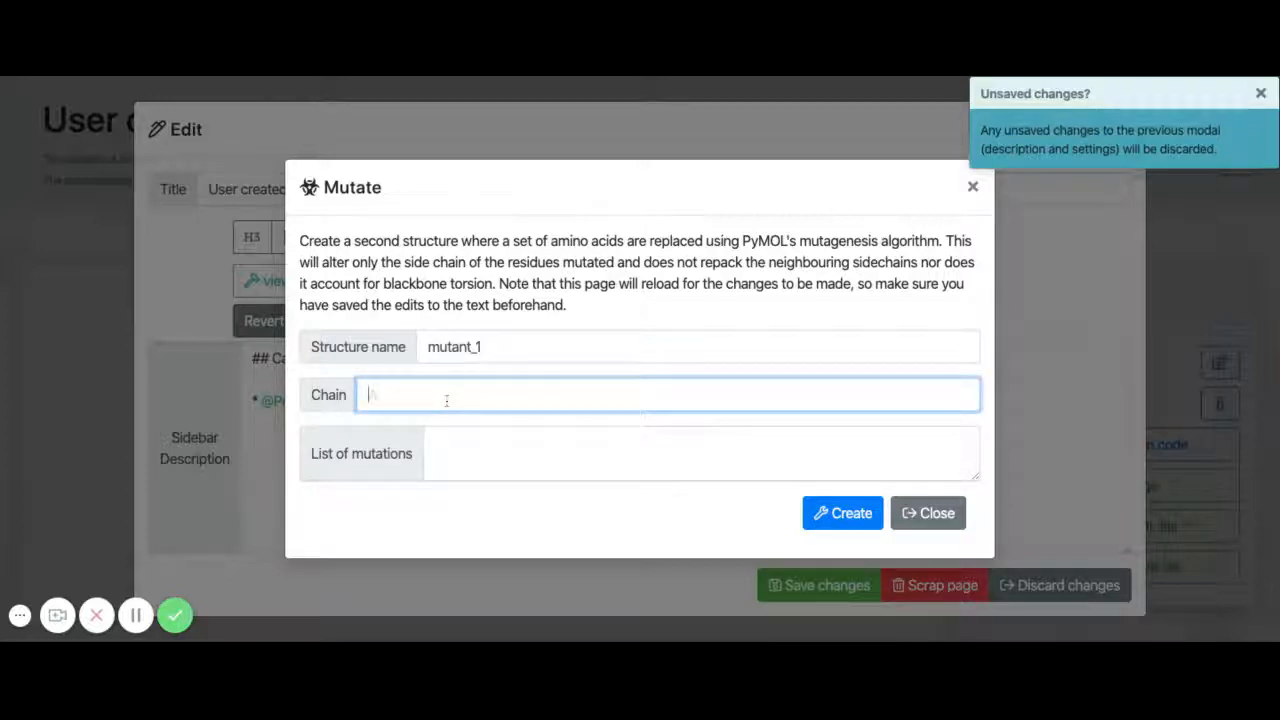
click(473, 443)
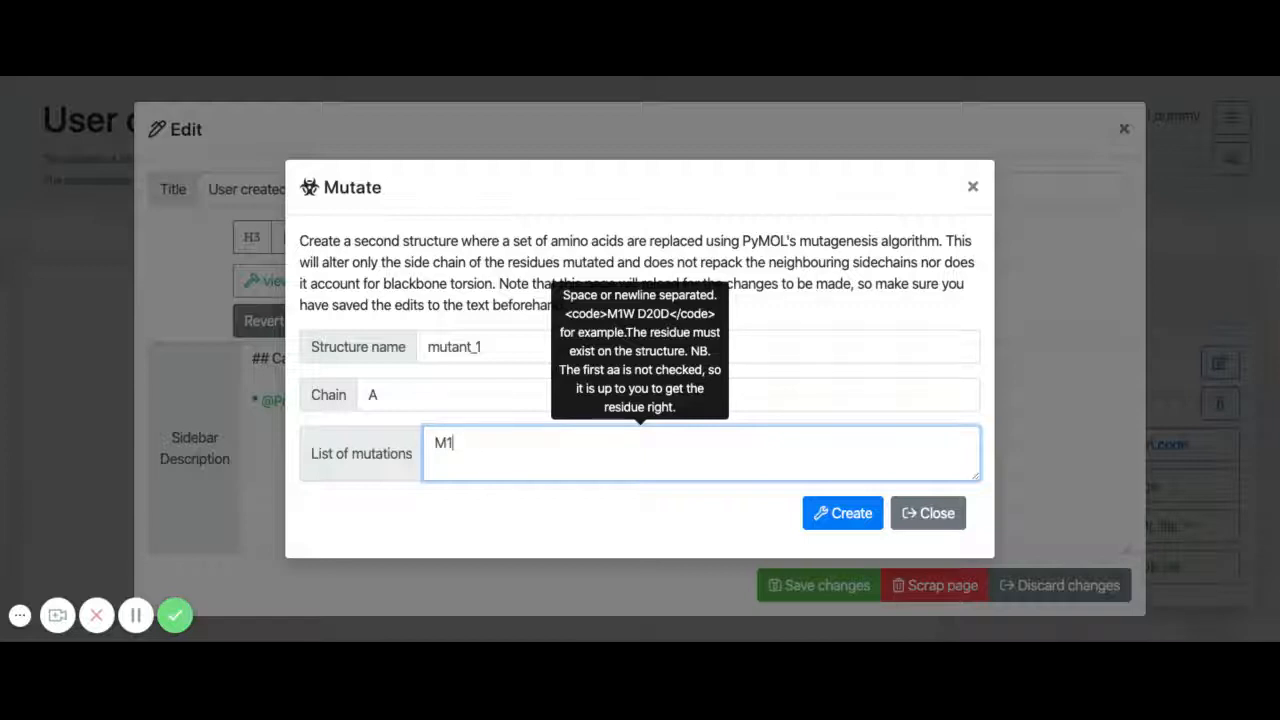
click(849, 516)
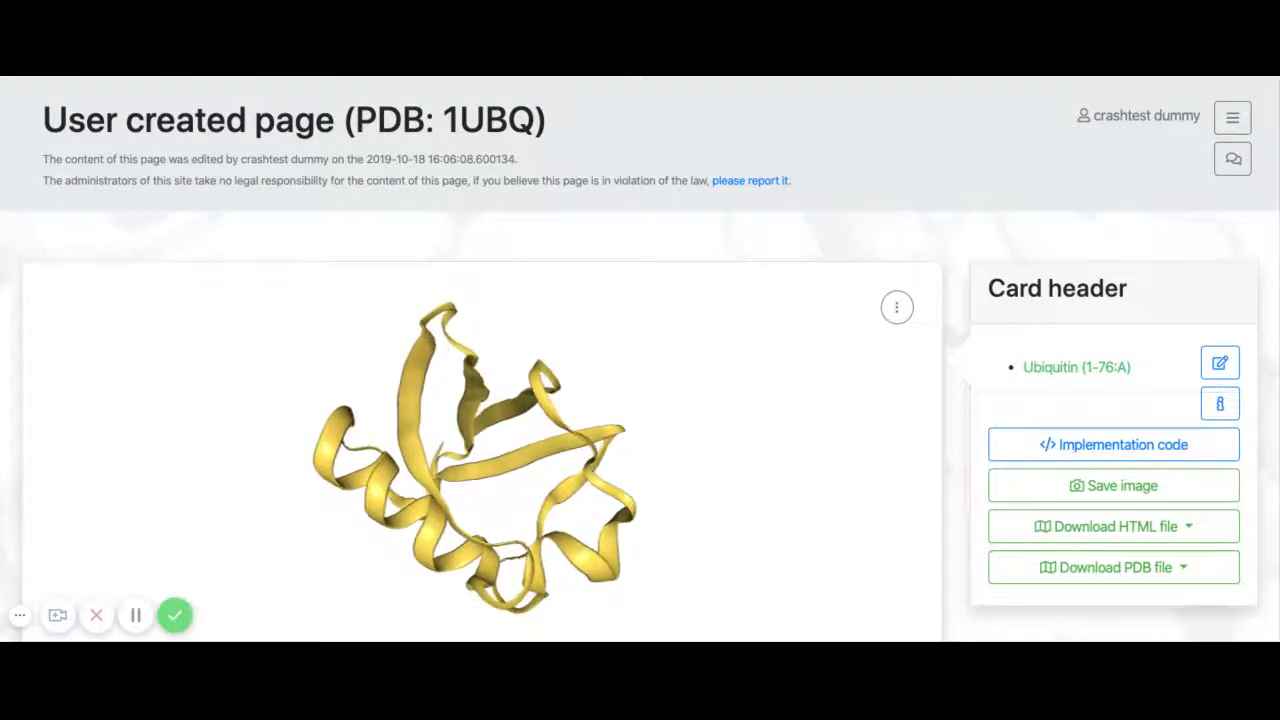
Step: View the M1W site in the wild type structure and in the mutant structure through the sidebar links
click(138, 618)
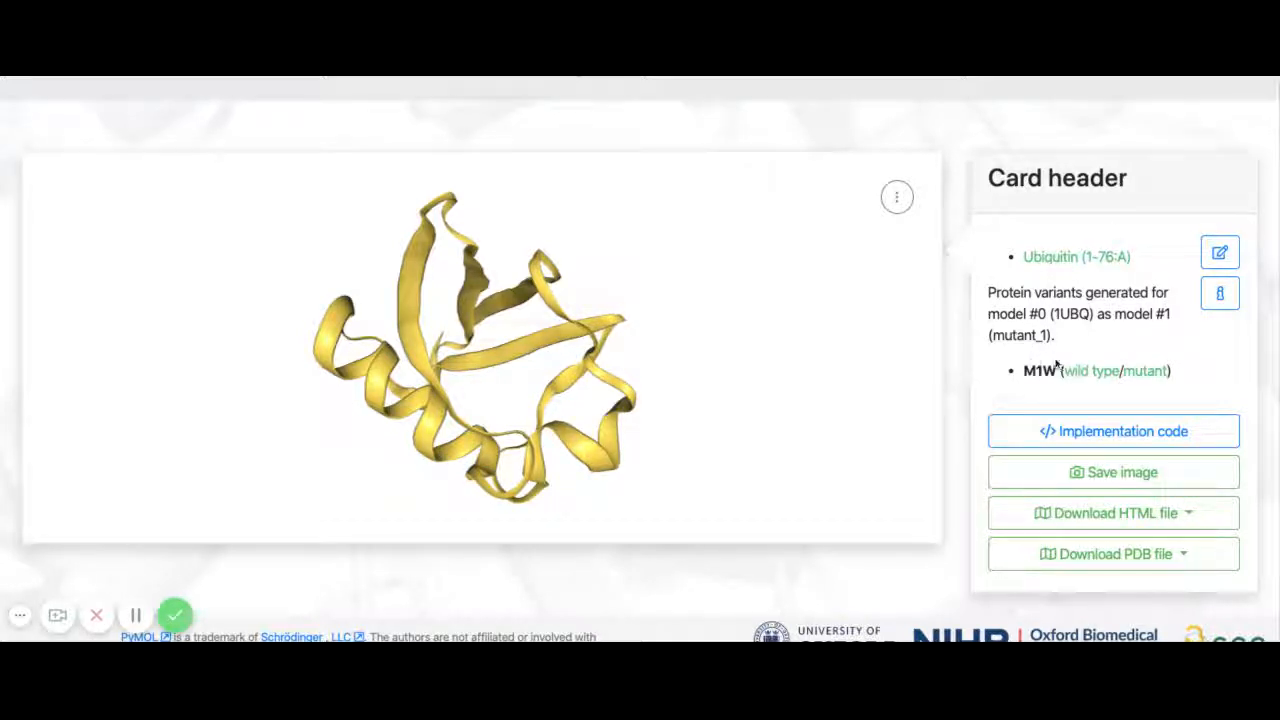
click(1076, 372)
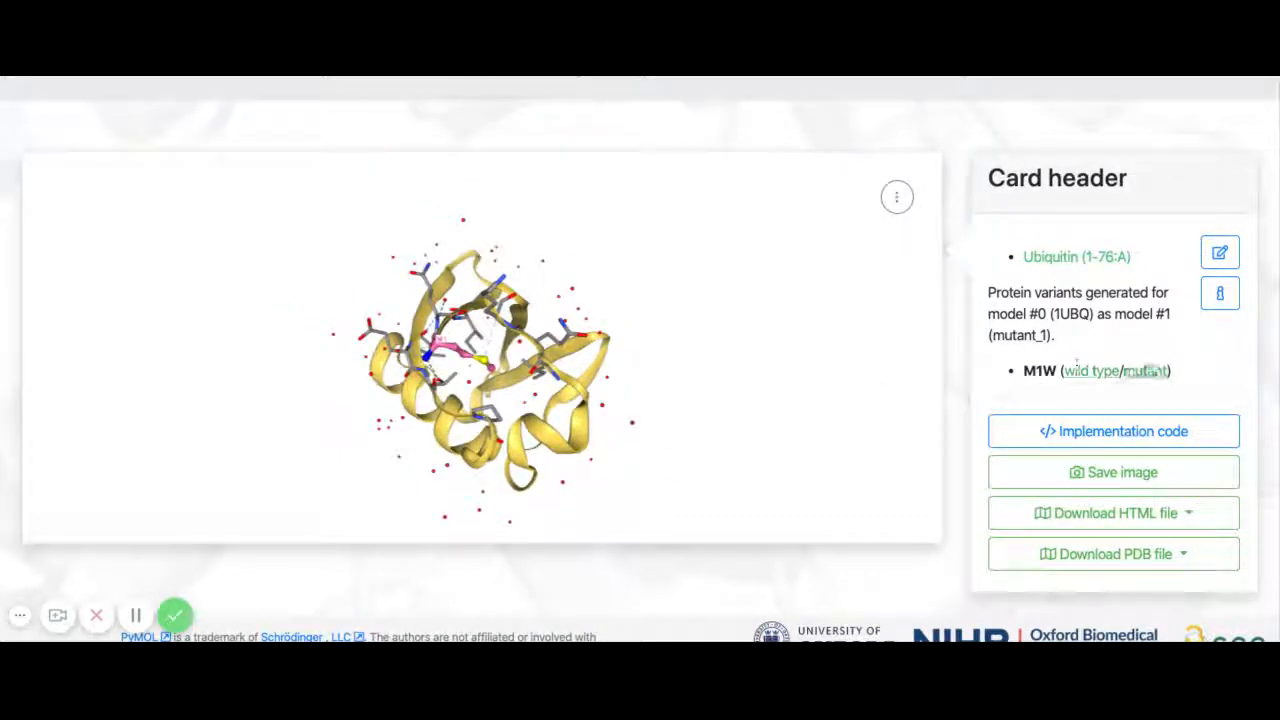
click(1146, 371)
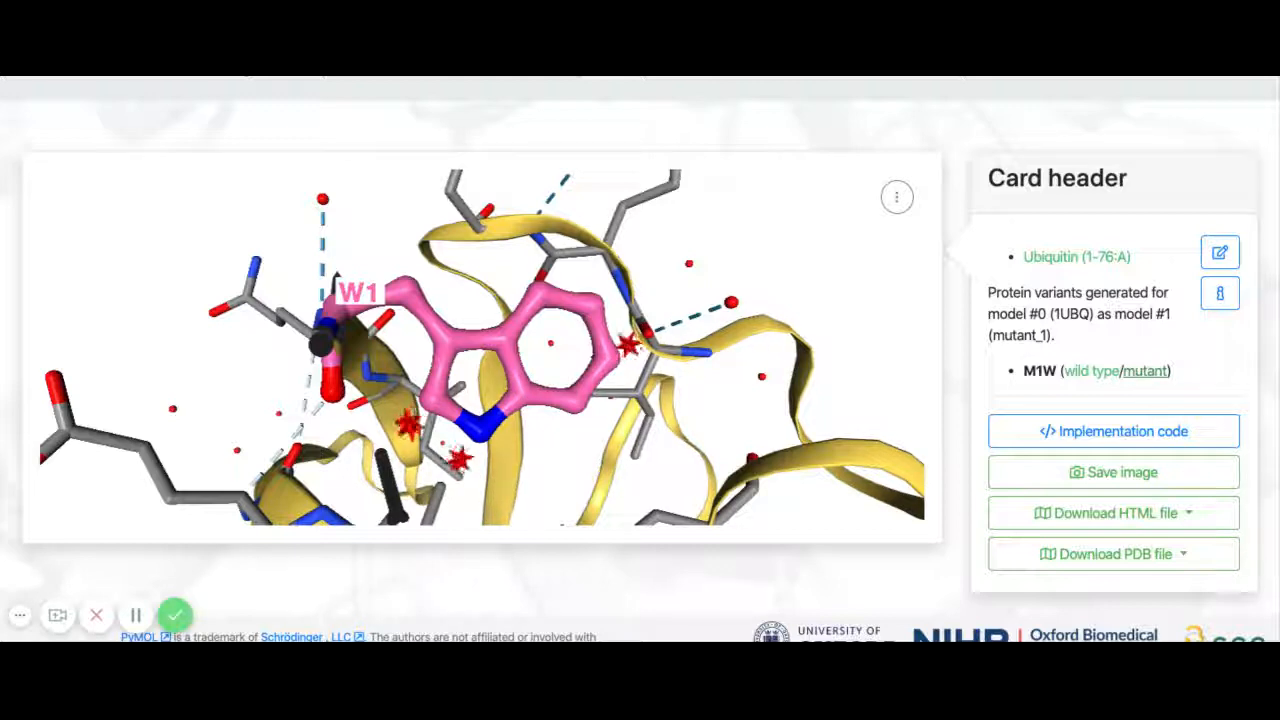
Step: Reopen the page for editing and start a new view in the view builder with mutant_1 as its model
click(1228, 257)
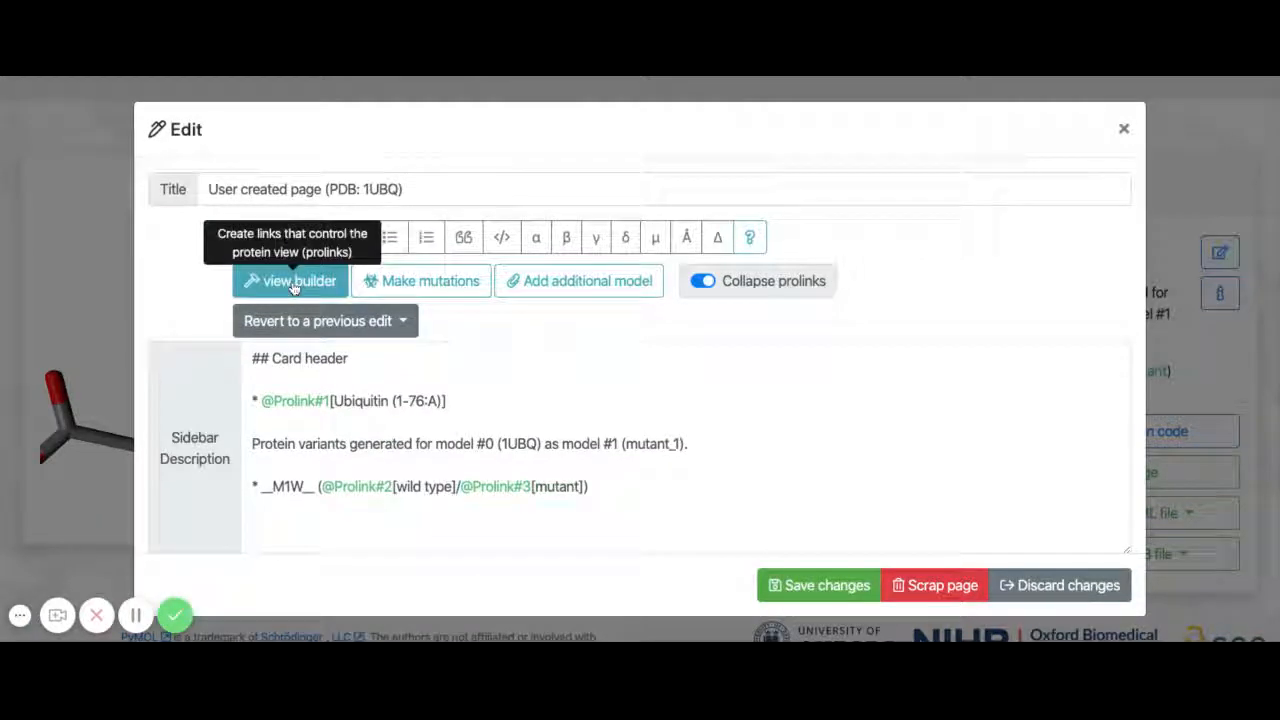
click(293, 284)
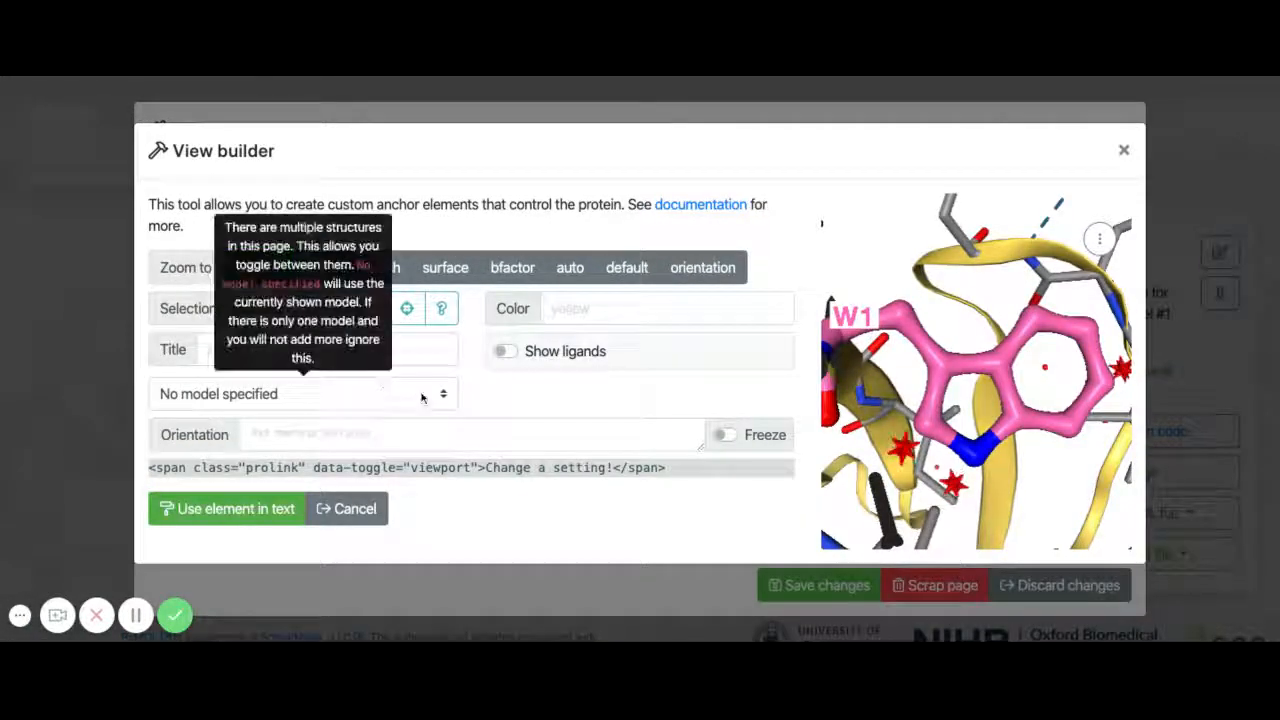
click(420, 397)
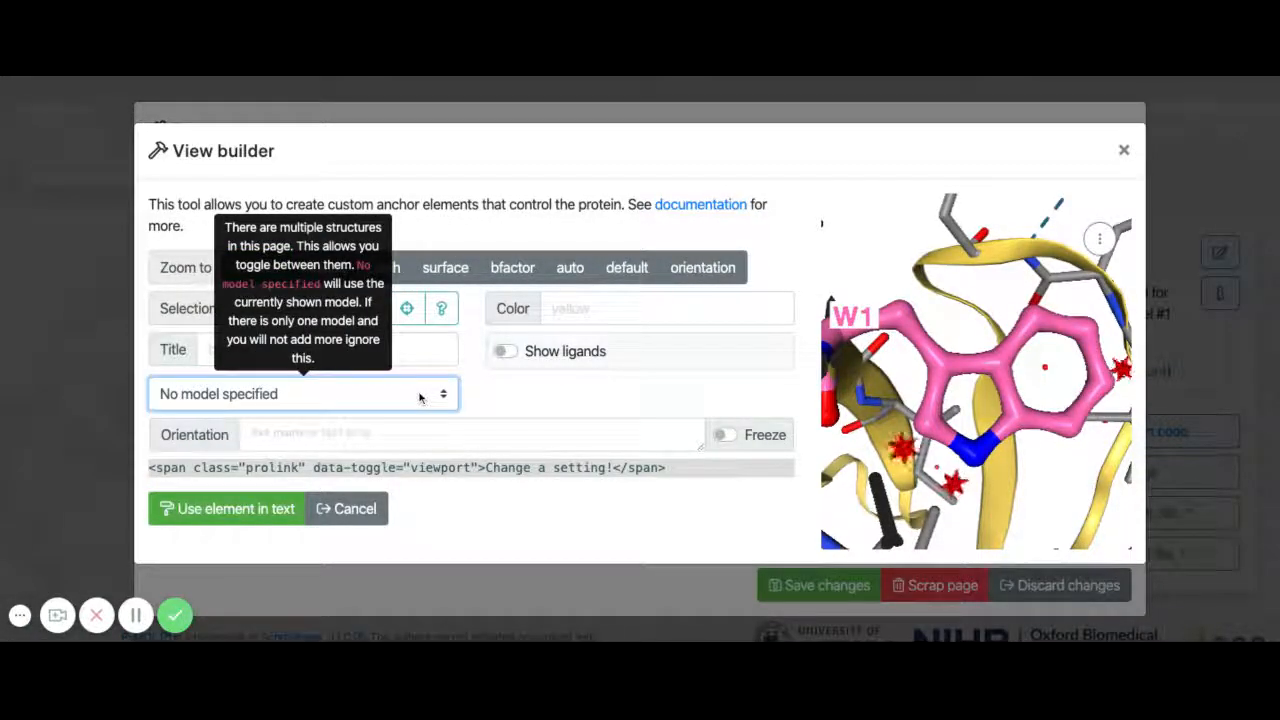
click(397, 413)
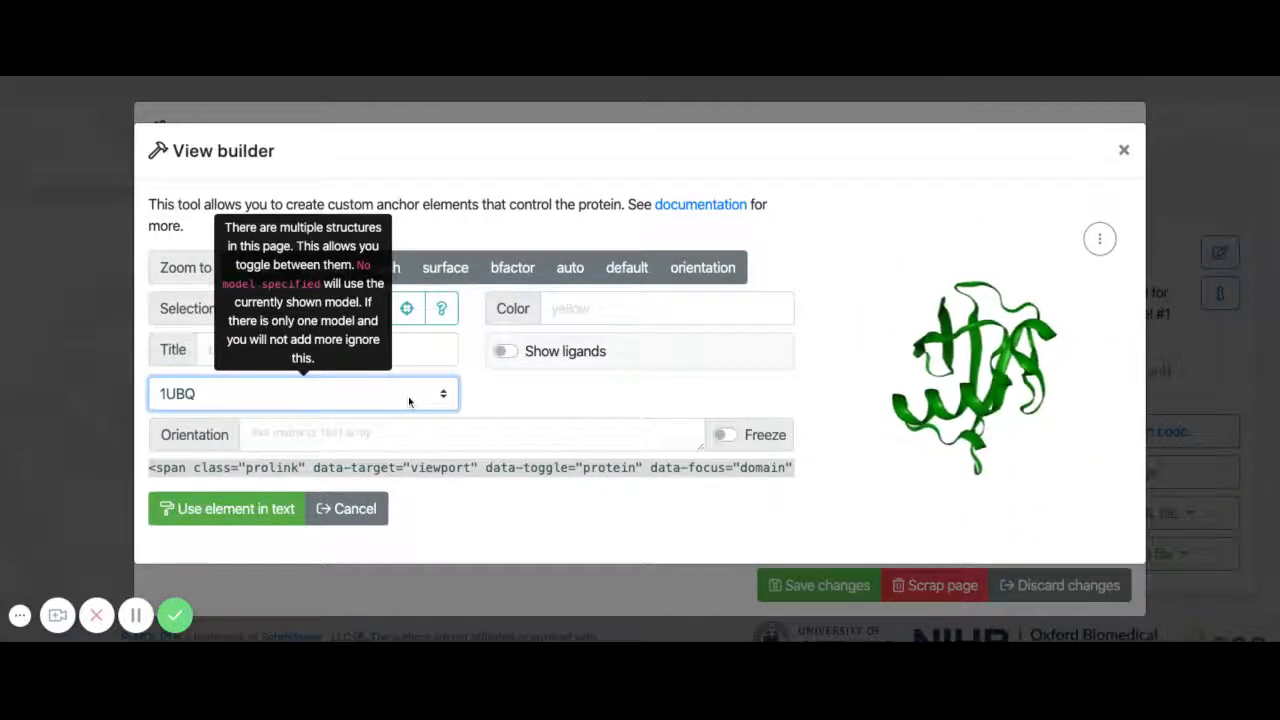
click(409, 401)
click(362, 414)
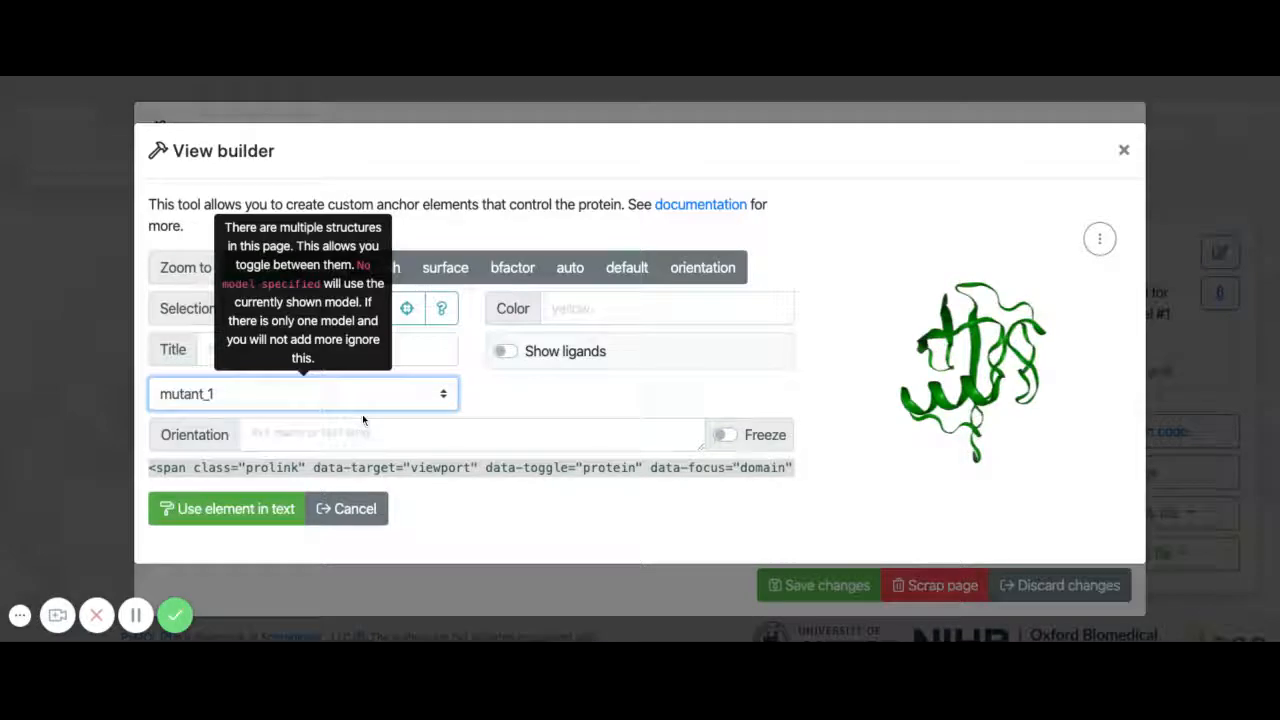
Step: Set the new view to zoom to a residue, with residue 1 as the selection
click(296, 310)
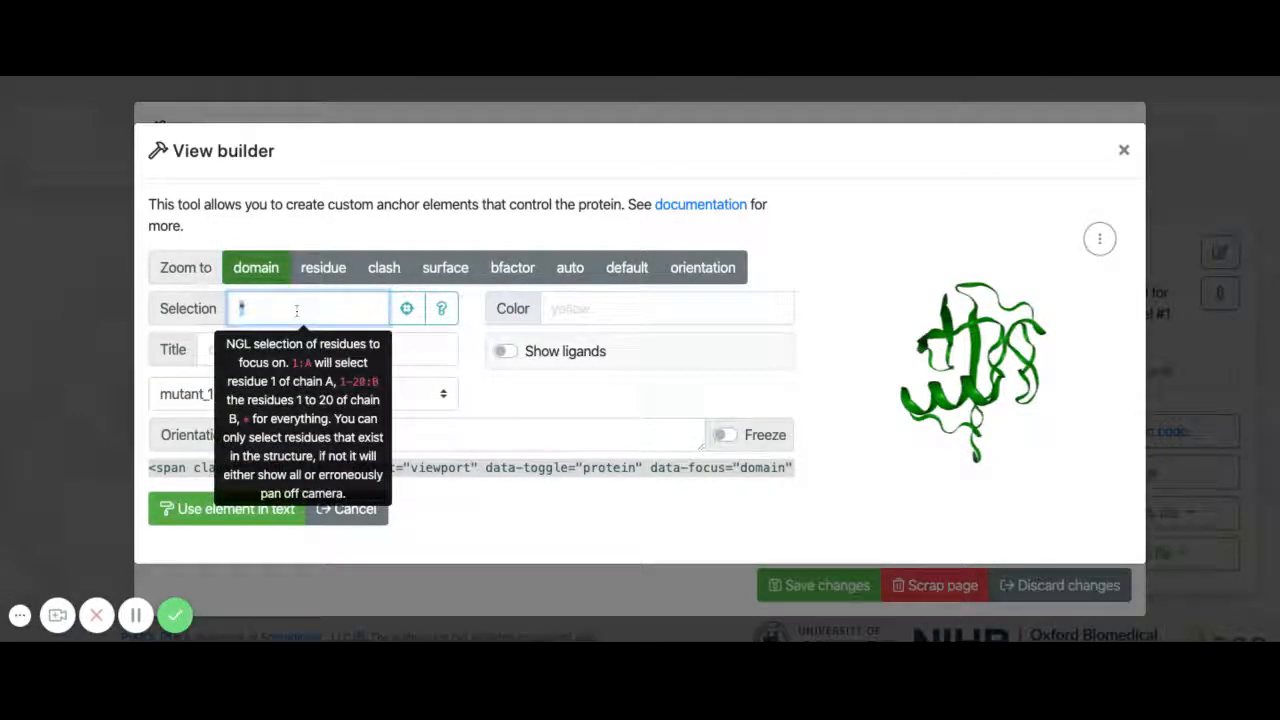
click(323, 267)
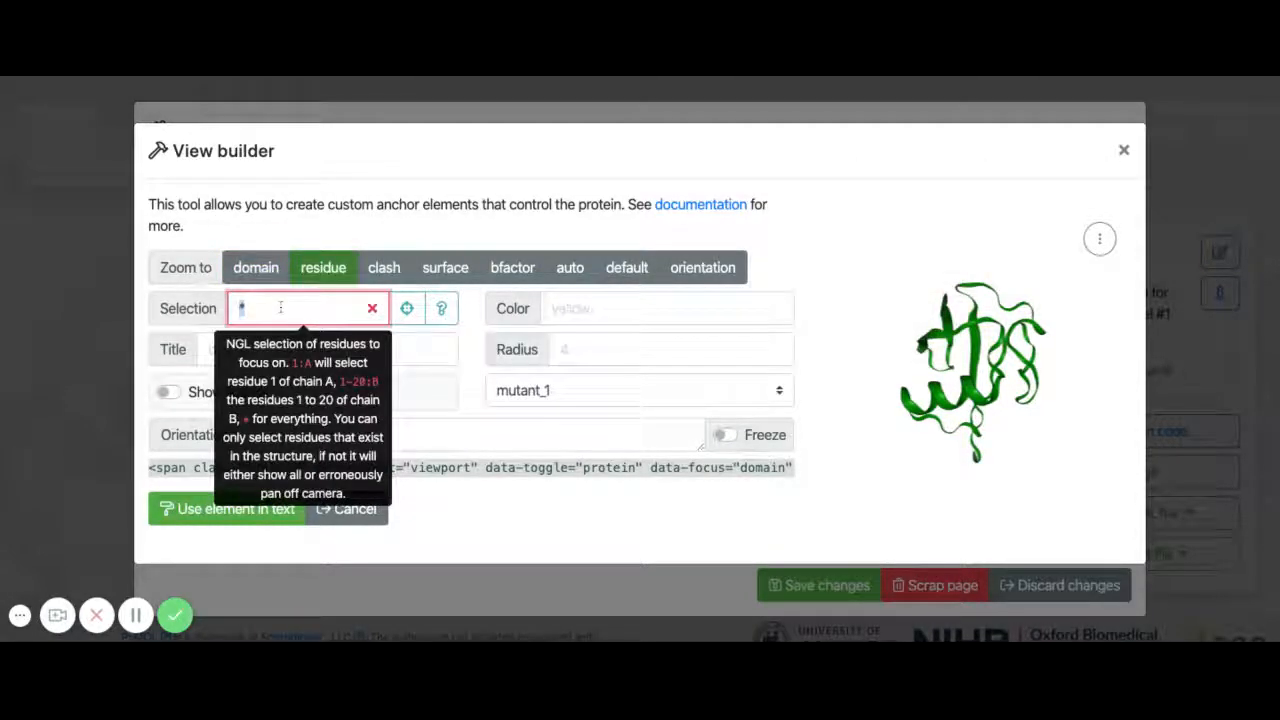
text(*)
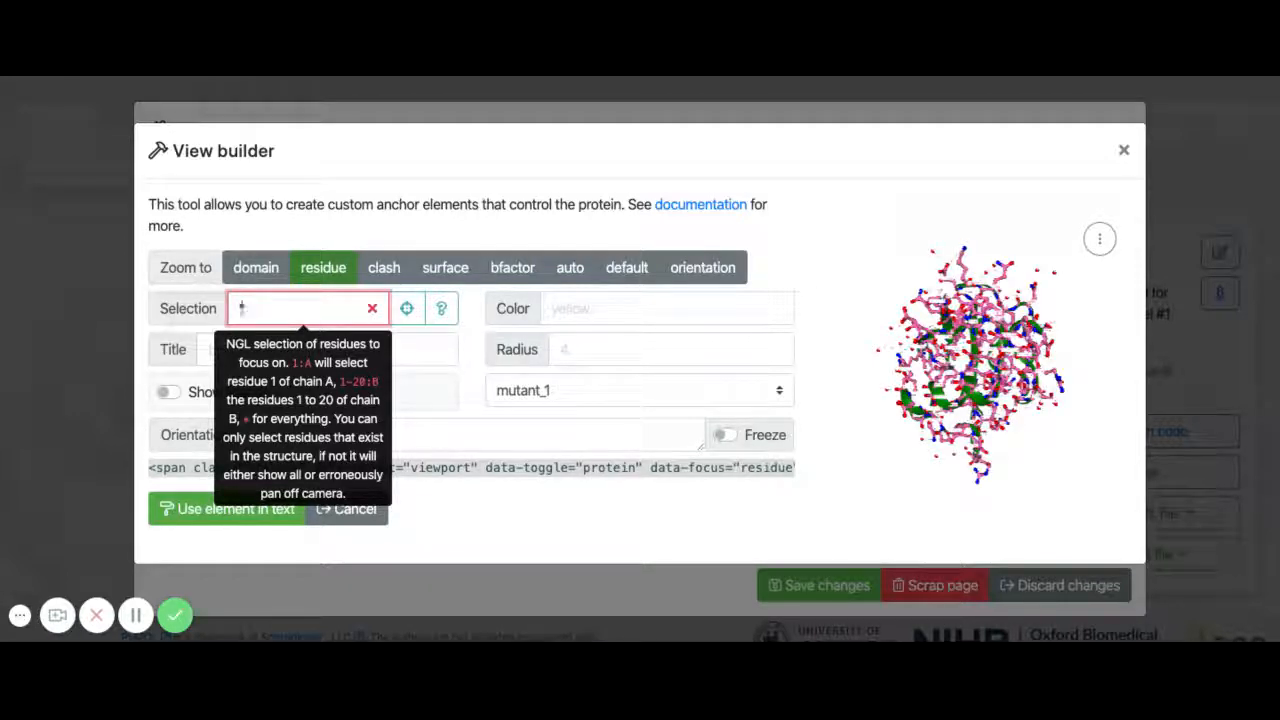
key(BackSpace)
text(1)
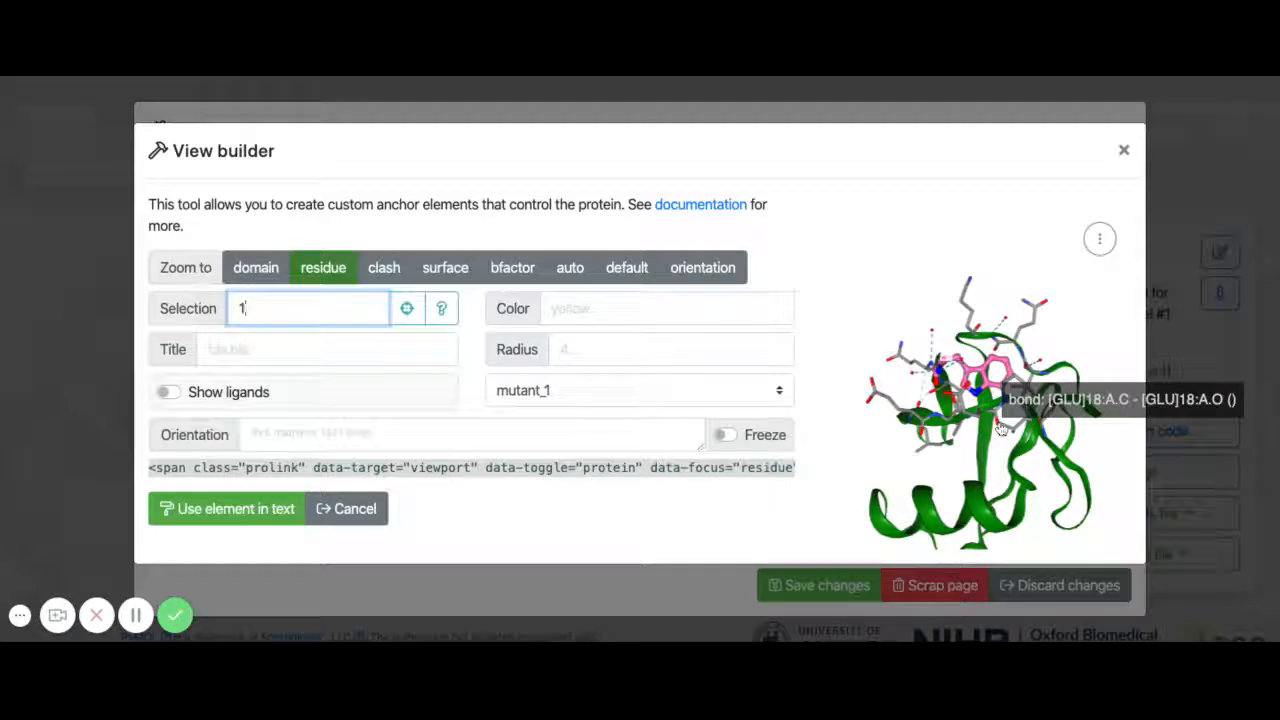
Step: Switch the view's model to 1UBQ, insert the resulting prolink into the sidebar description and save the page changes
click(731, 398)
click(686, 374)
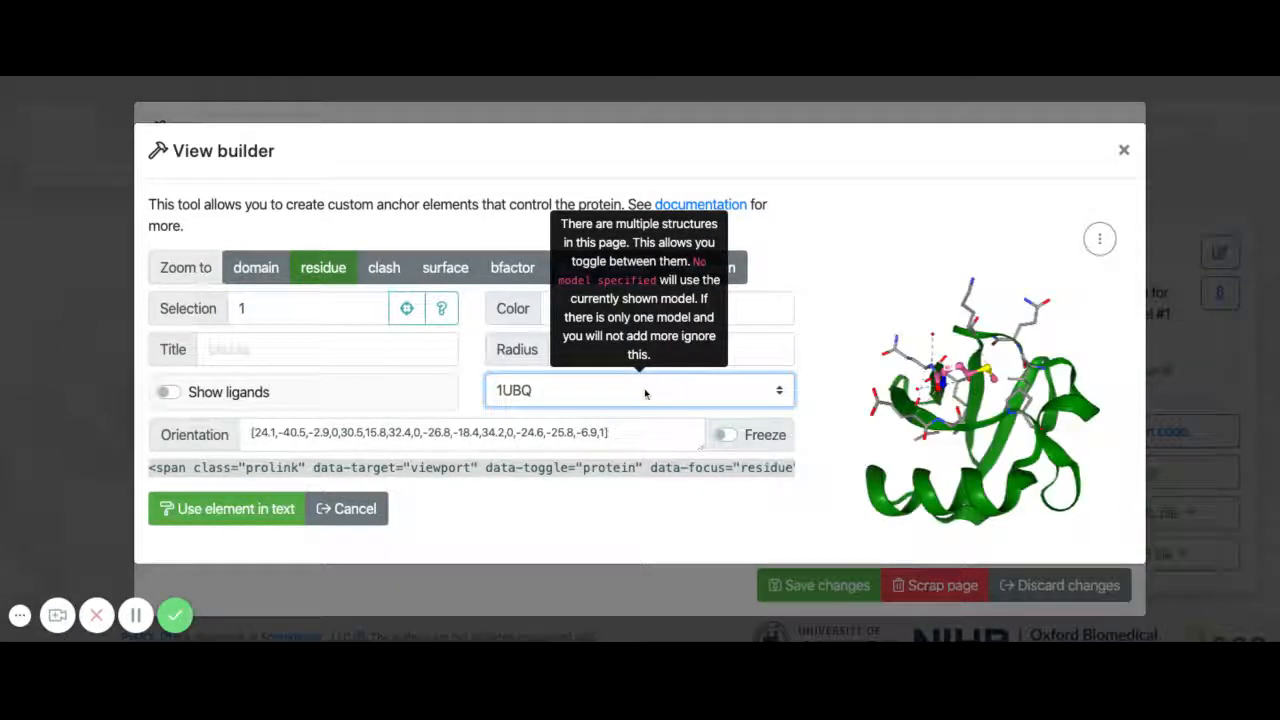
click(258, 510)
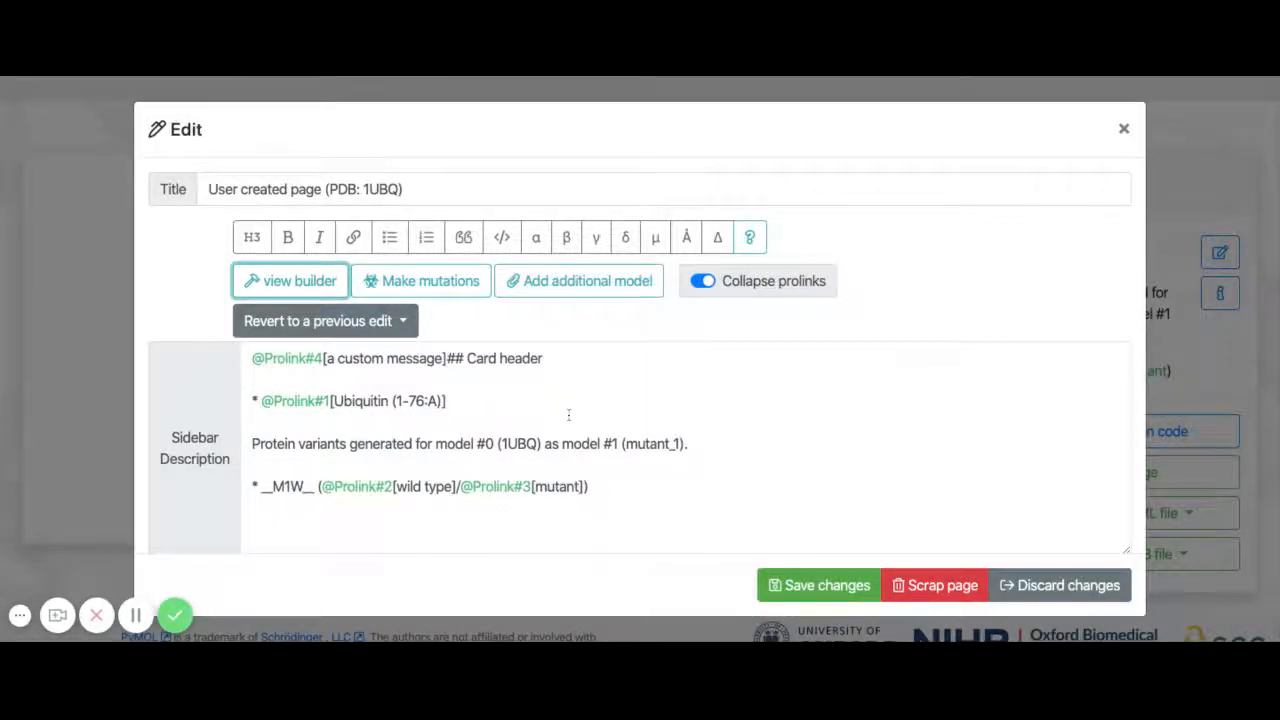
click(826, 585)
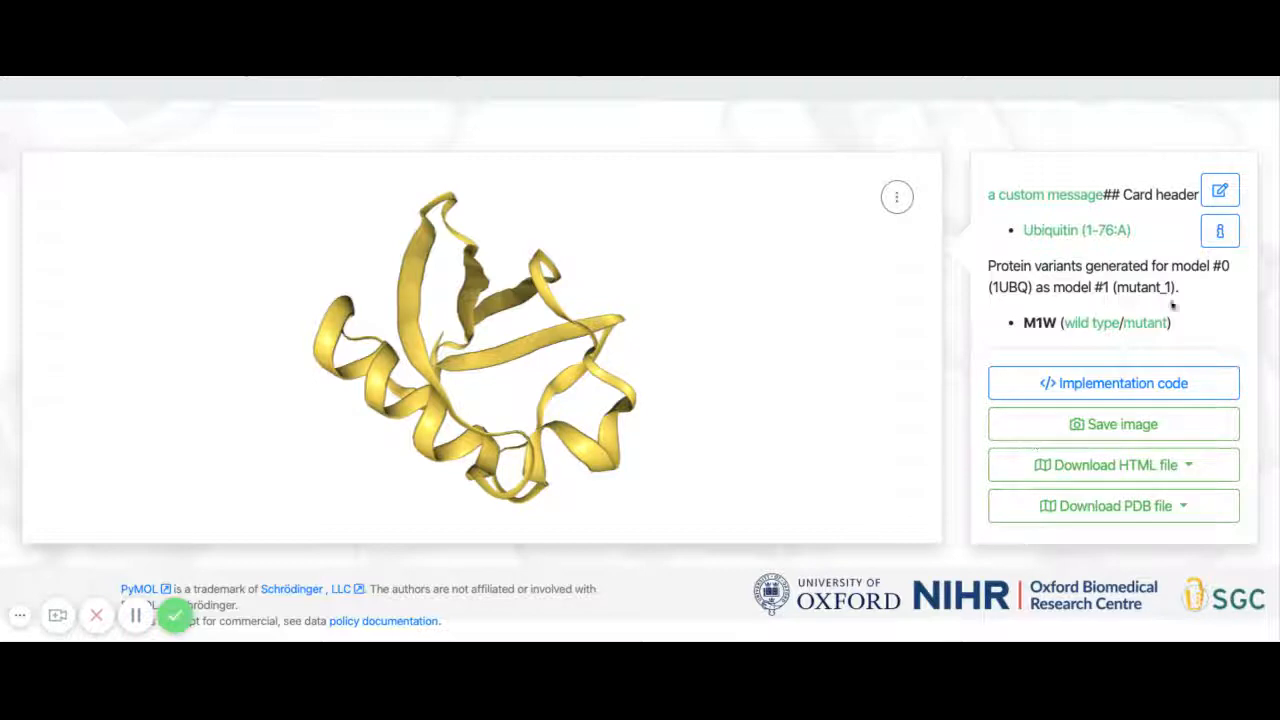
Step: In the sidebar description, move the "## Card header" heading above the custom message prolink, separated by a blank line
click(1220, 191)
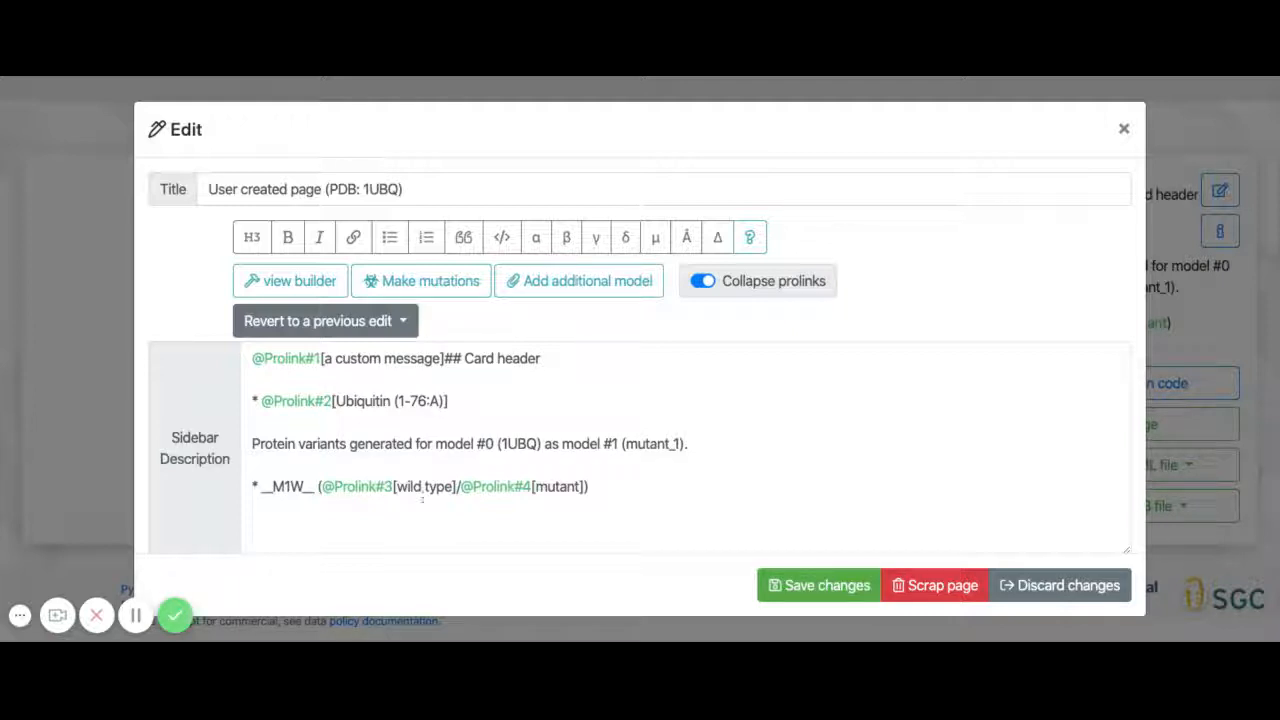
click(446, 362)
key(shift+Home)
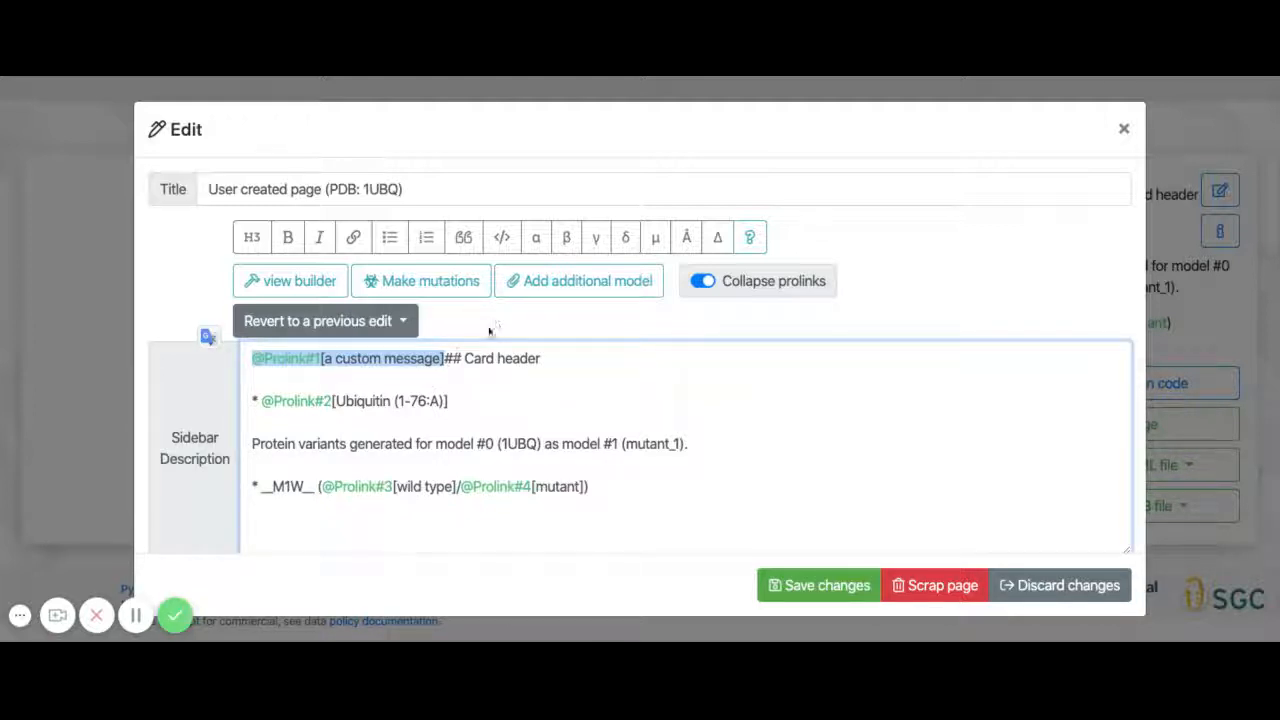
click(443, 358)
drag(443, 358, 544, 358)
key(super+c)
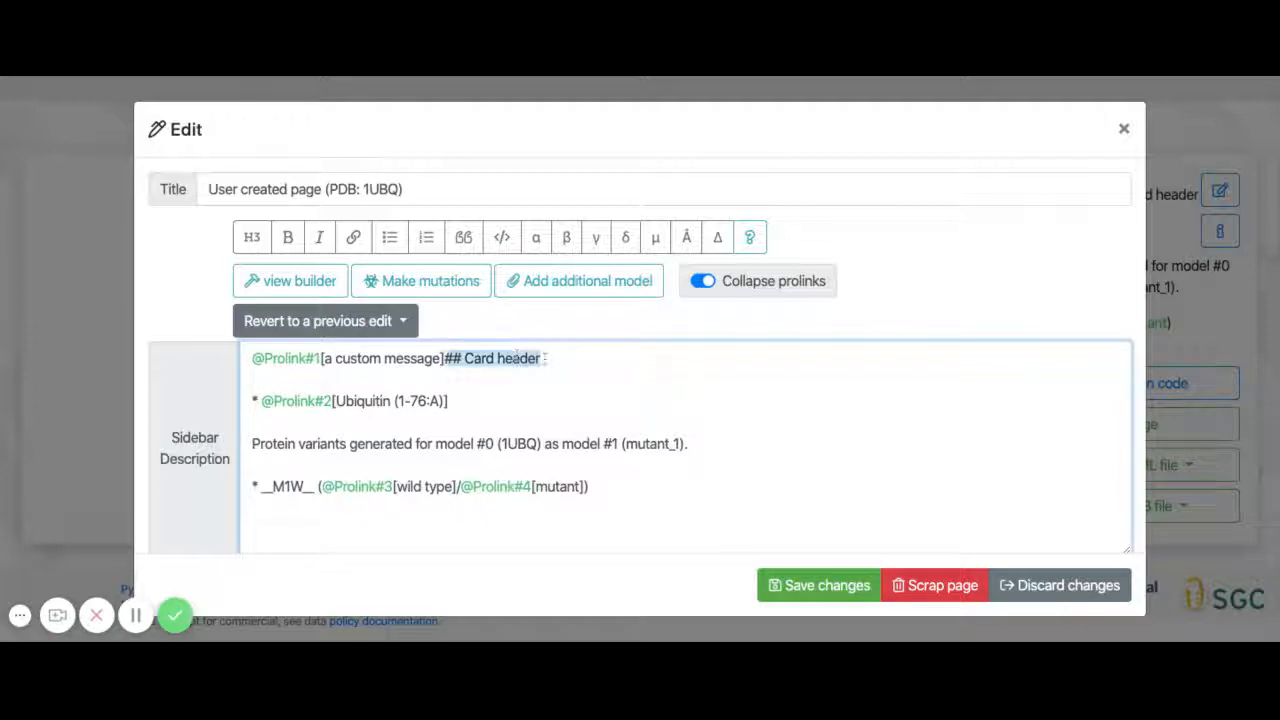
key(BackSpace)
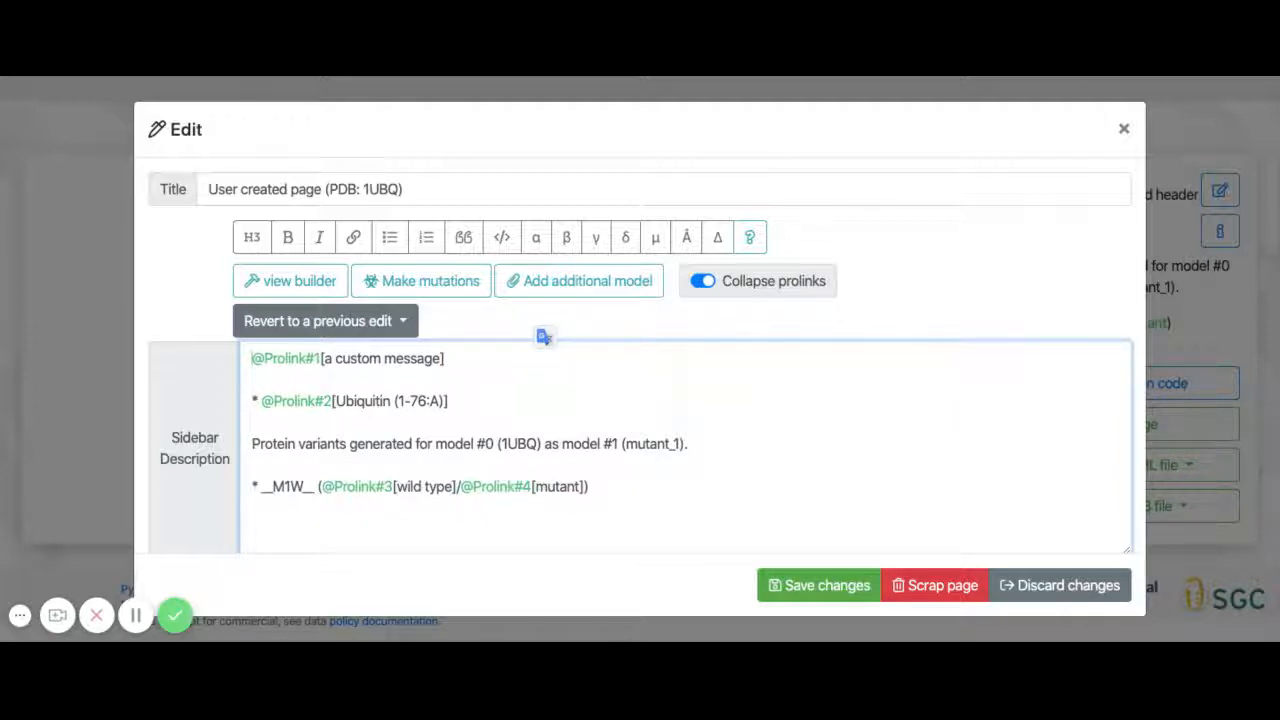
key(super+v)
key(Return)
key(Return)
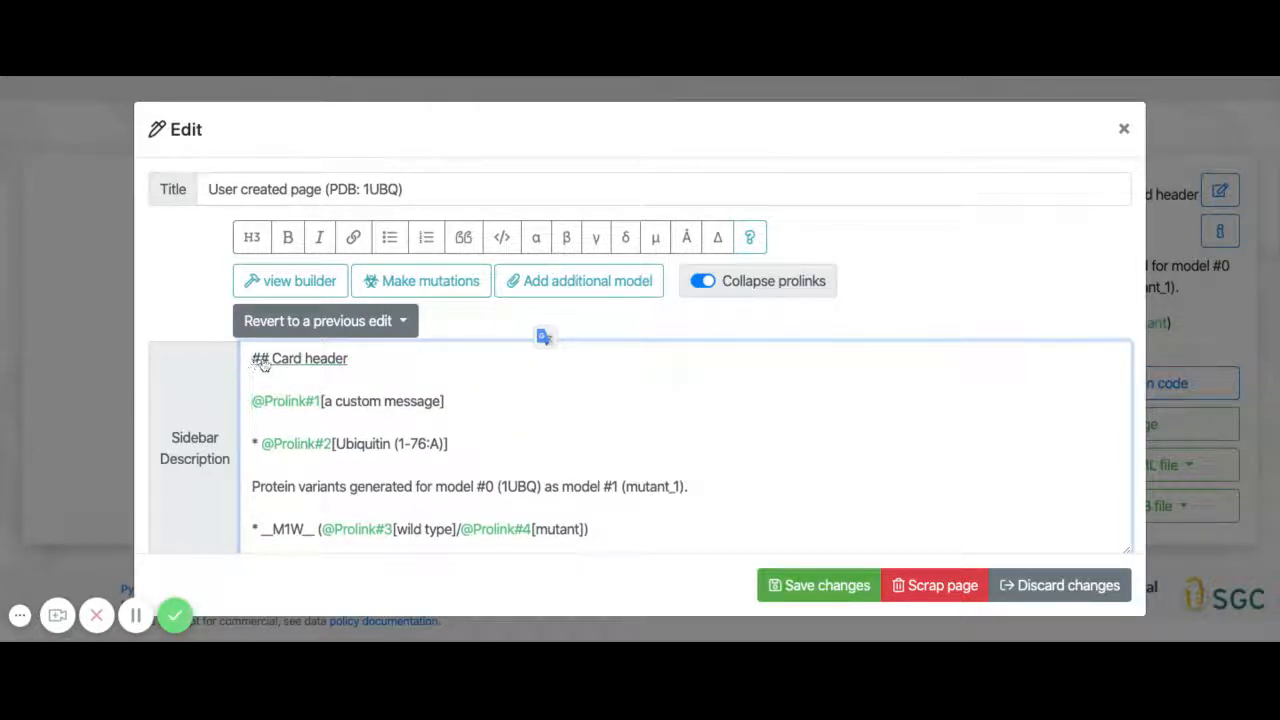
Step: Make the word "header" in the Card header heading bold
click(314, 373)
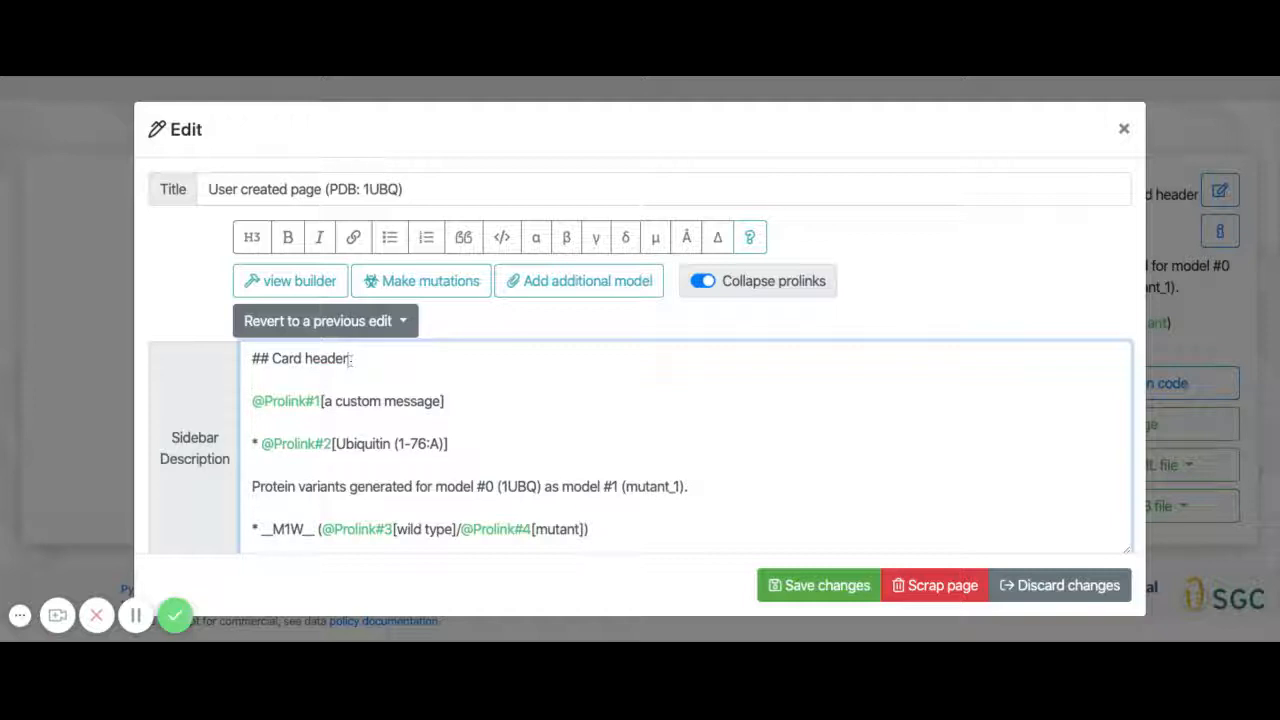
drag(350, 359, 305, 359)
key(ctrl+b)
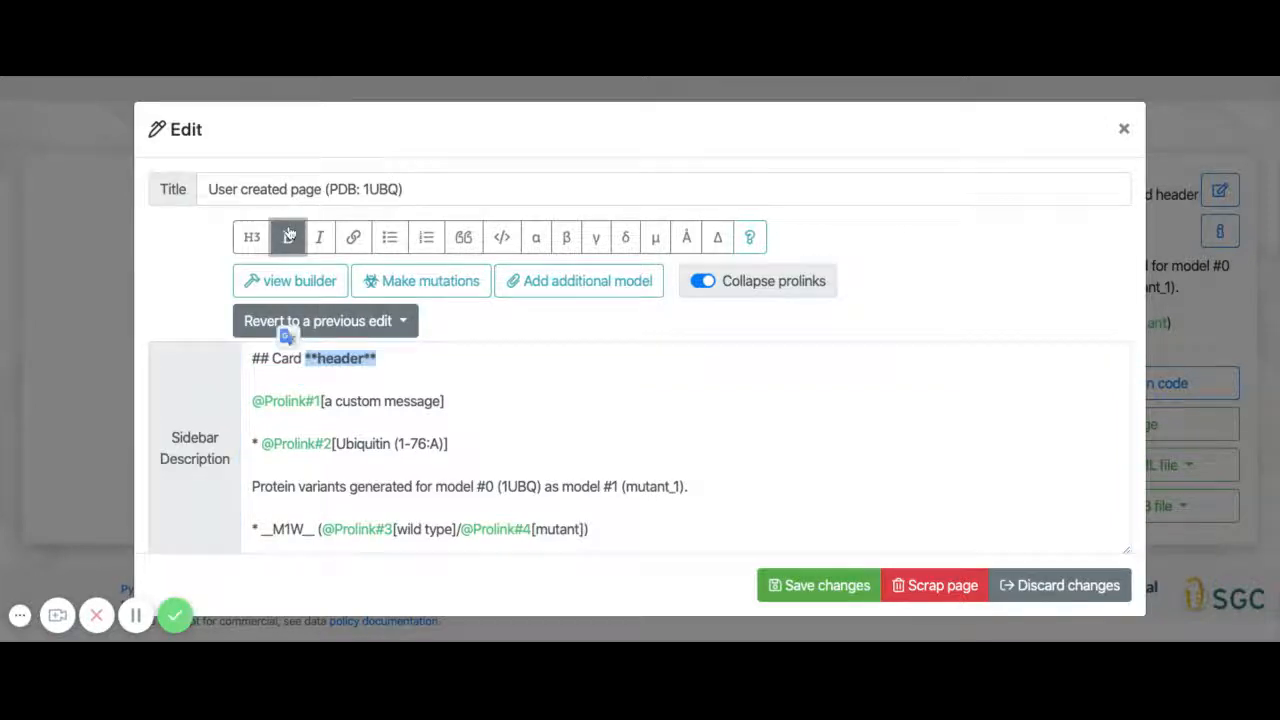
click(418, 363)
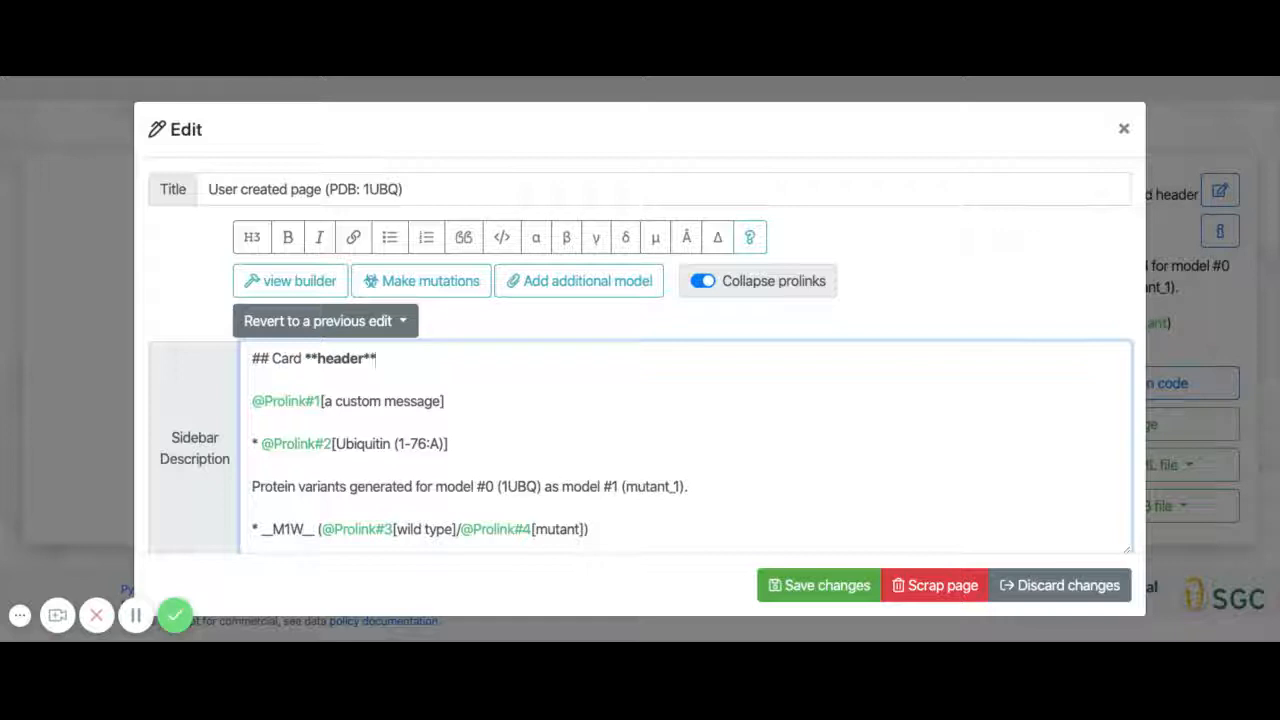
Step: Read the Markdown formatting help for the description text and close it
click(751, 238)
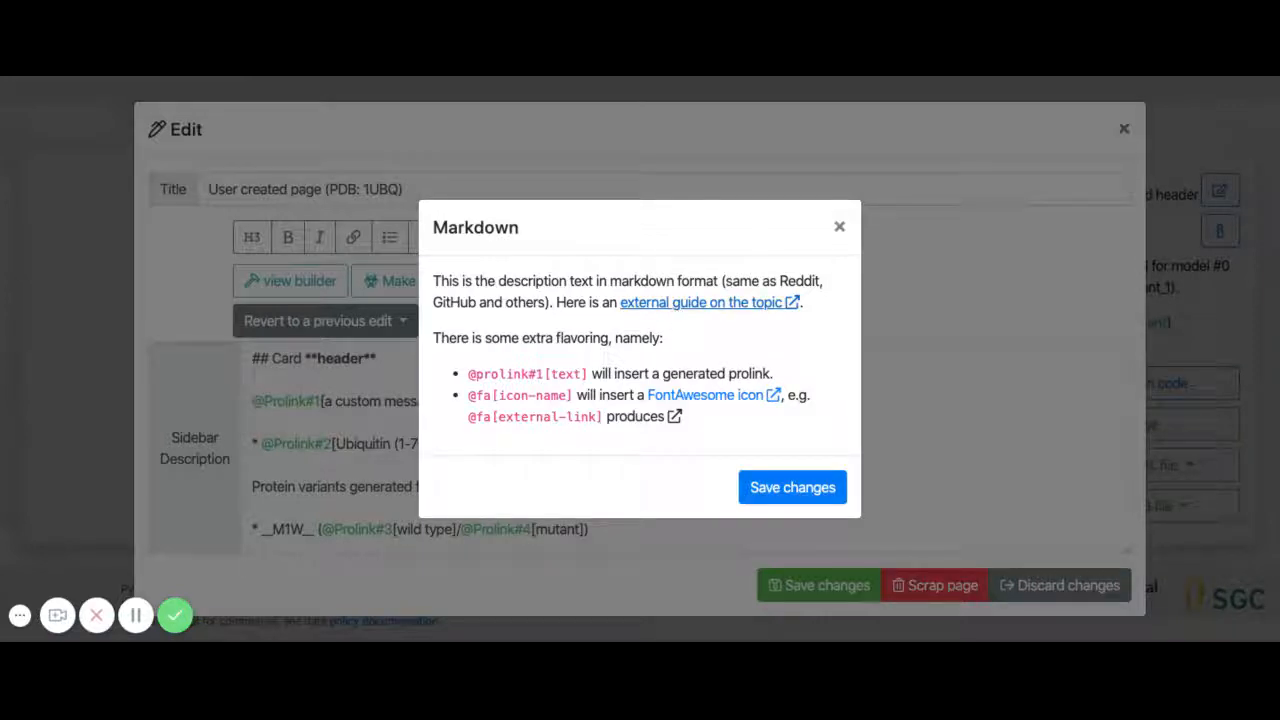
click(839, 227)
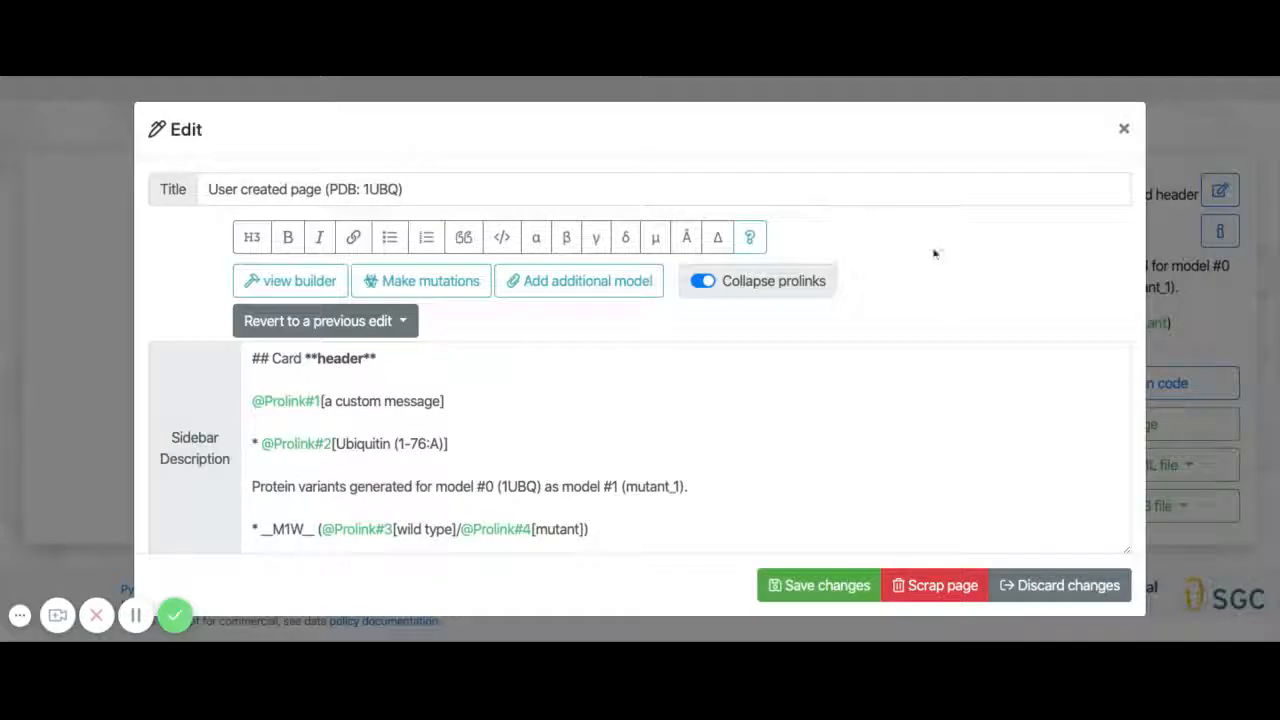
Step: Open the M1W wild type prolink from the sidebar description in the view builder
scroll(652, 393, down, 1)
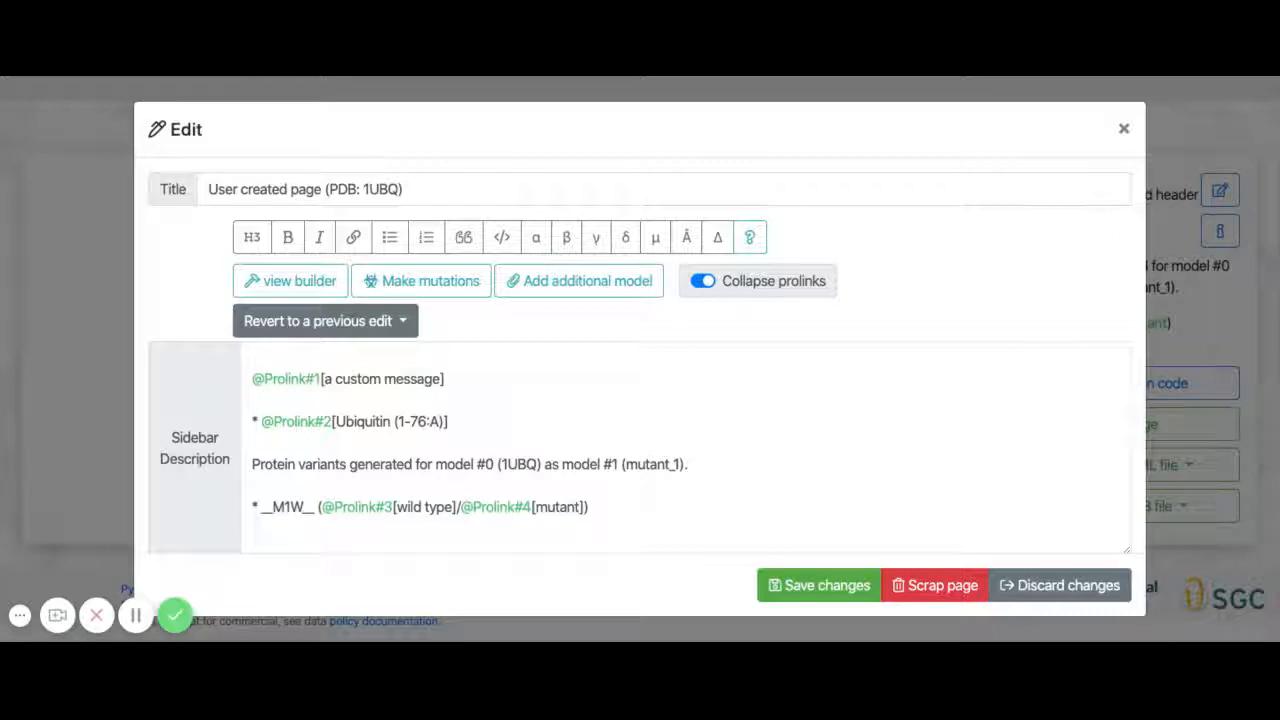
scroll(470, 450, down, 1)
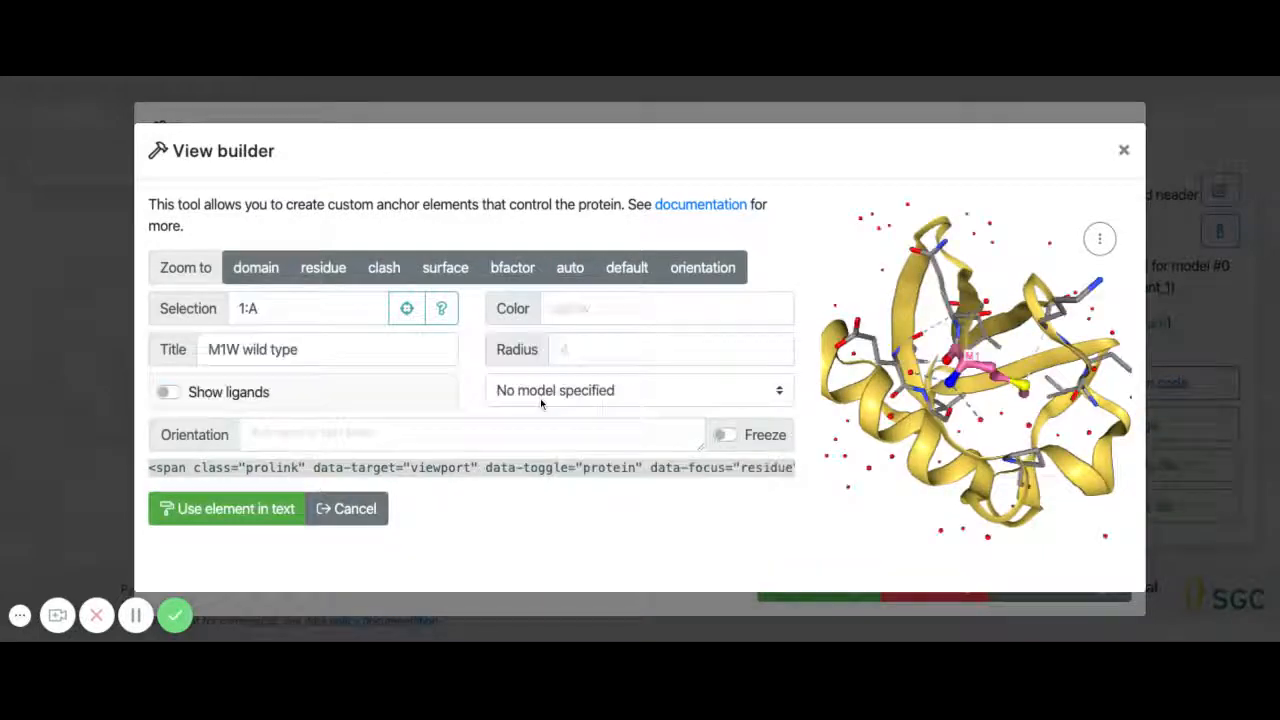
Step: Rotate the protein preview around M1 to set a new orientation for the M1W wild type view
mouse_move(464, 404)
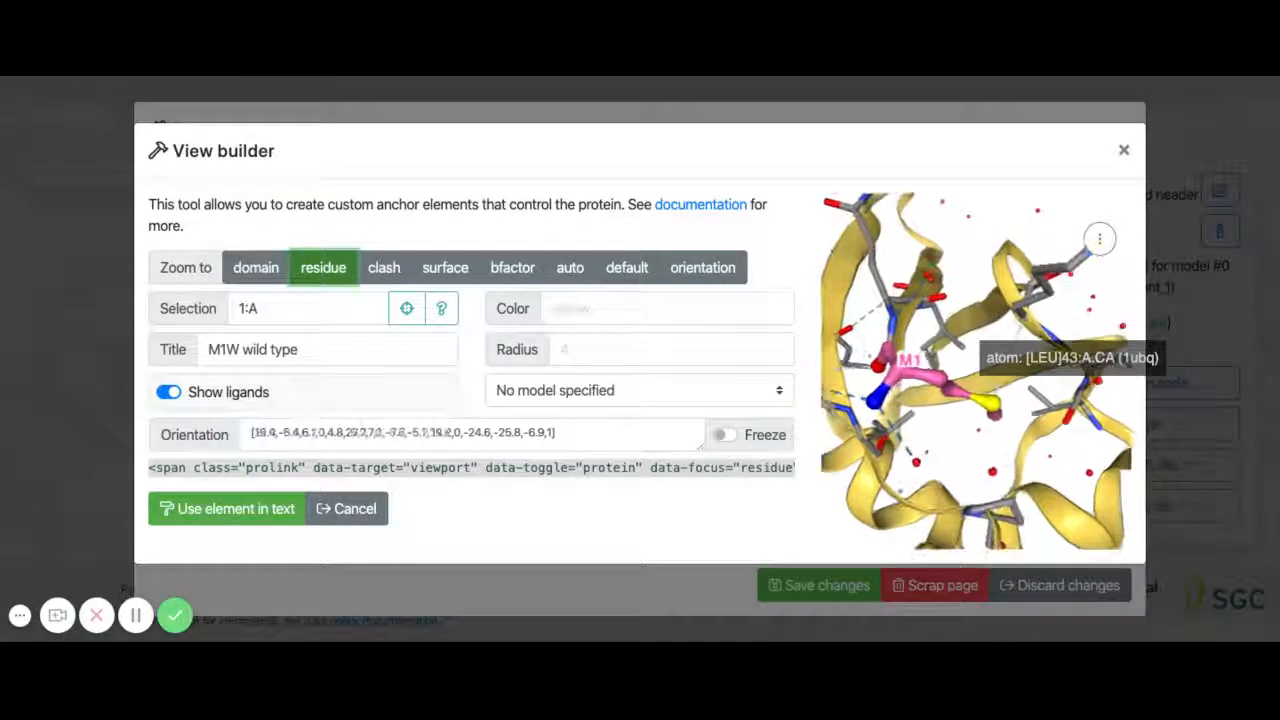
mouse_move(964, 391)
mouse_down()
mouse_move(942, 376)
mouse_move(980, 384)
mouse_up()
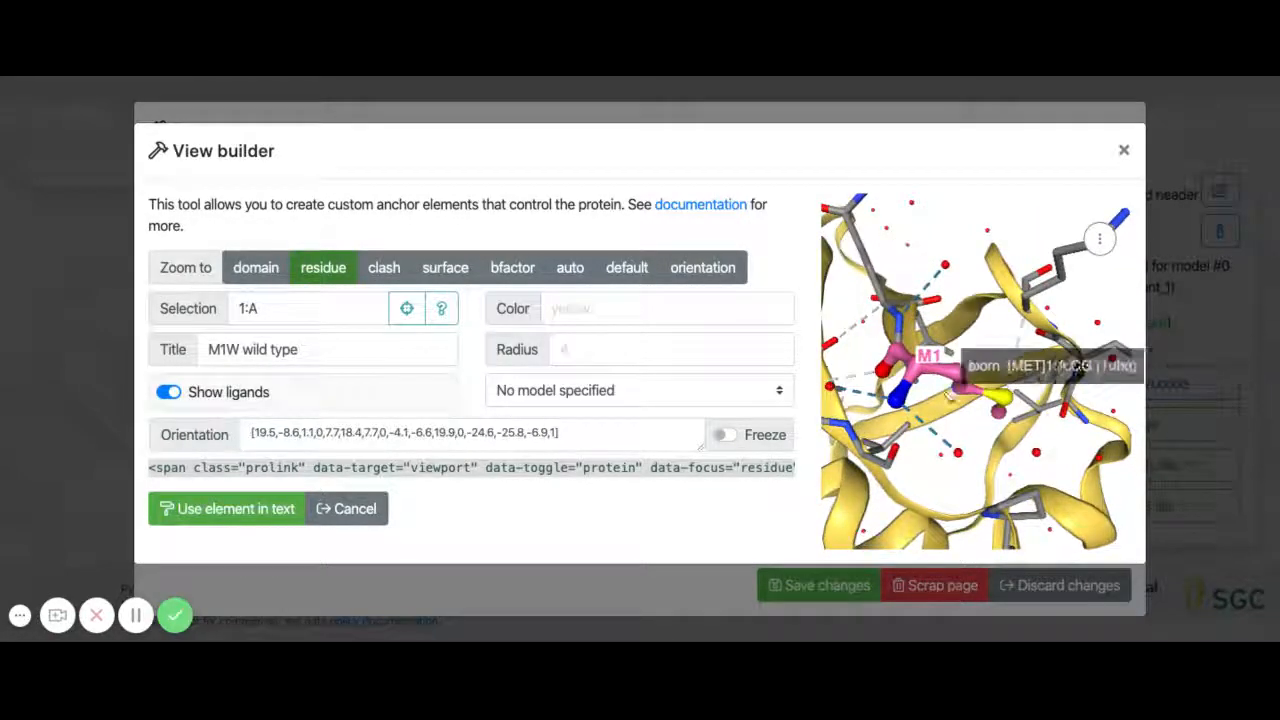
Step: Try rgb(196, 32, 32) and teal as the color of the residue in the M1W wild type view
click(630, 309)
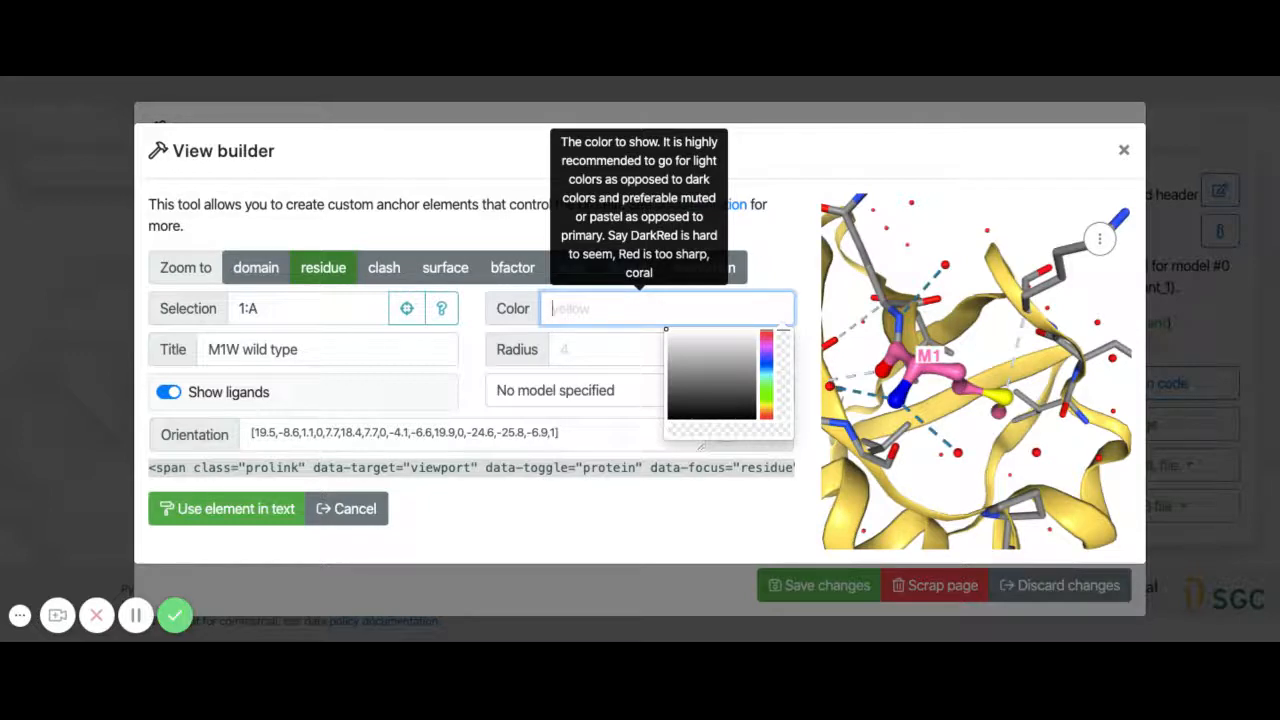
click(766, 348)
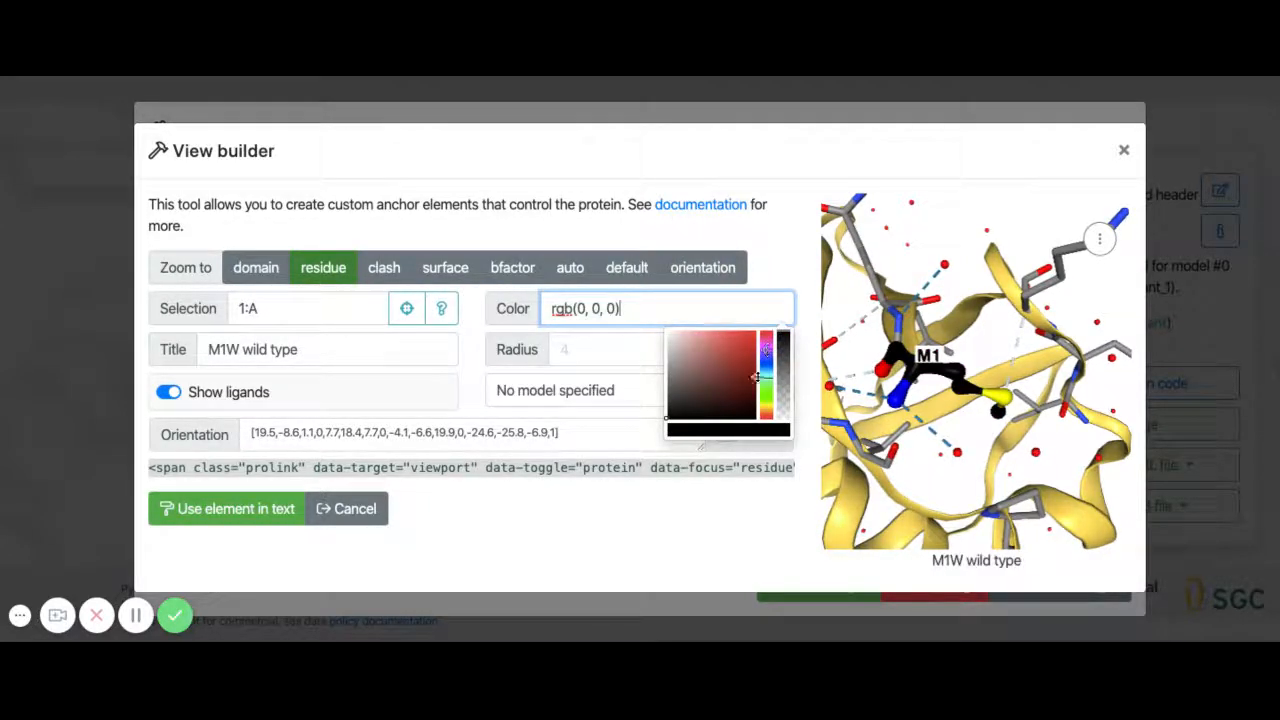
click(743, 366)
click(743, 351)
click(741, 350)
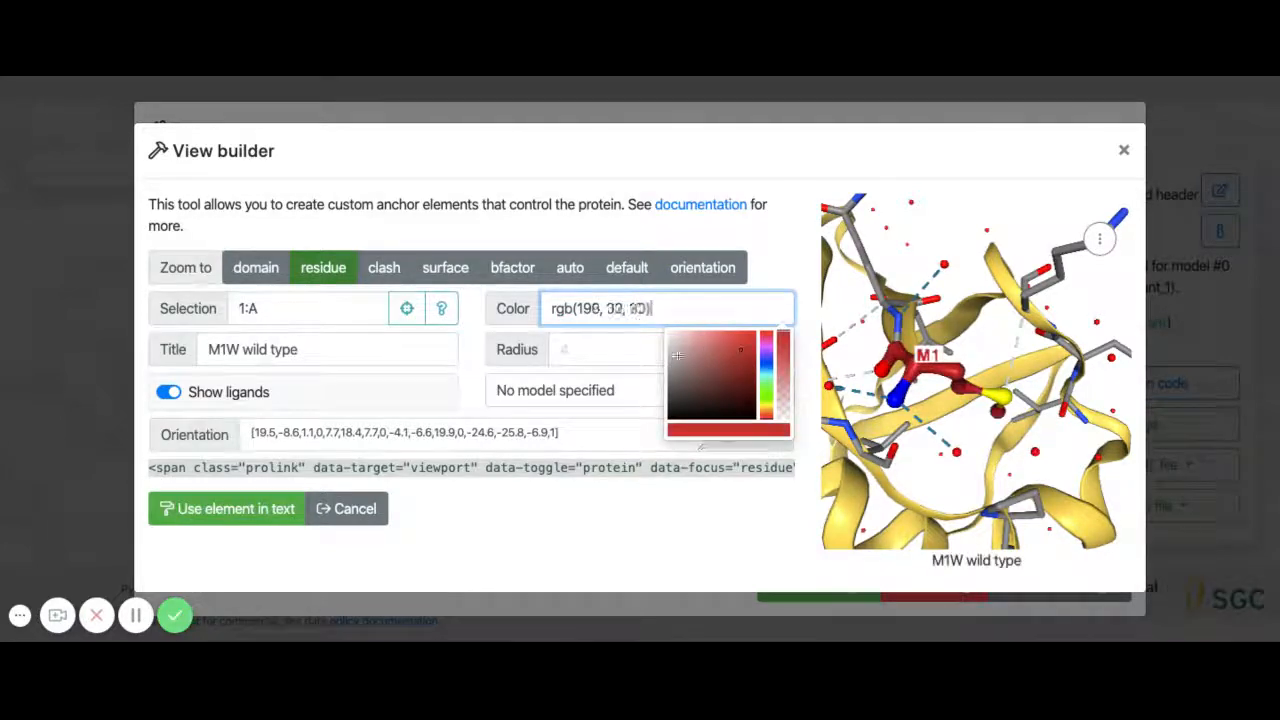
triple_click(677, 312)
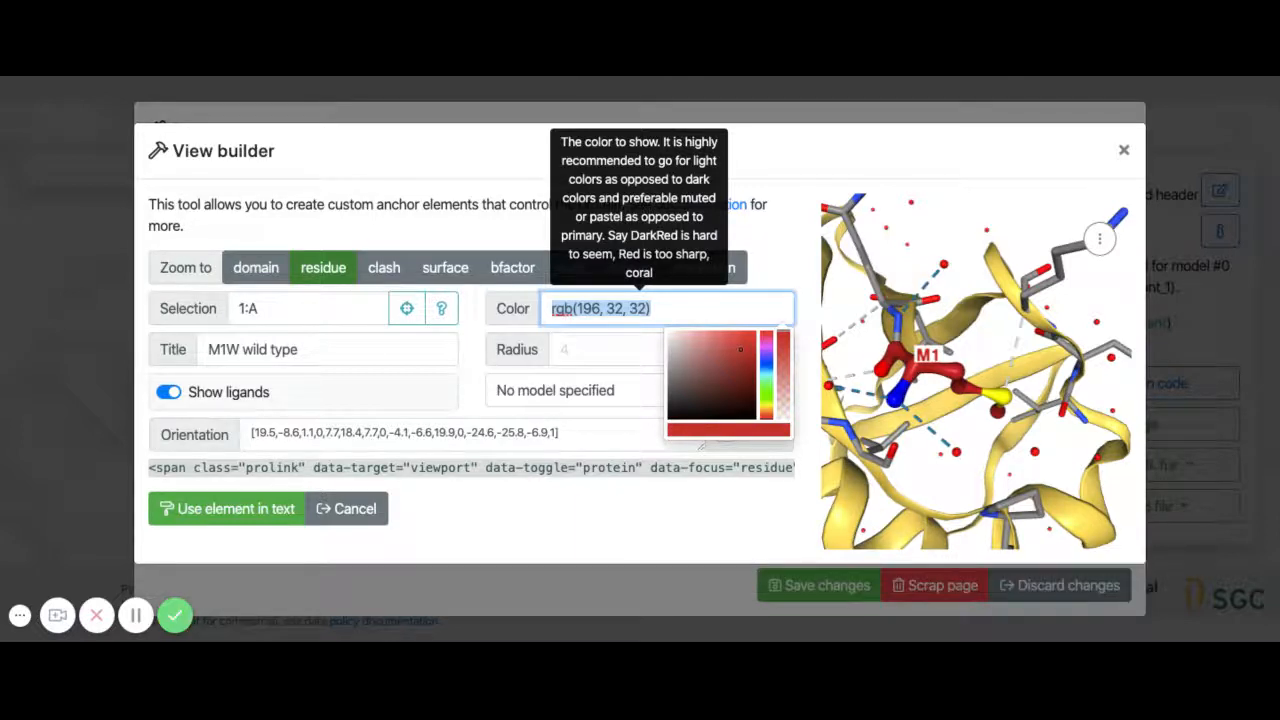
text(t)
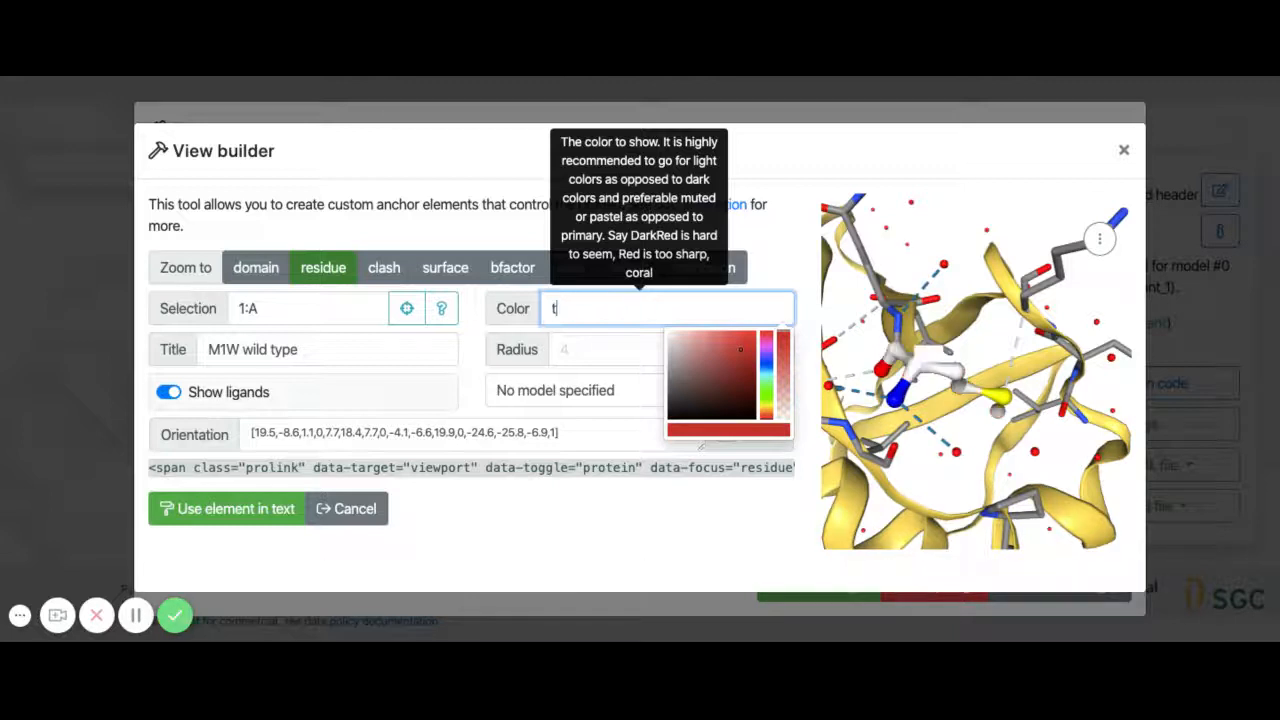
text(eal)
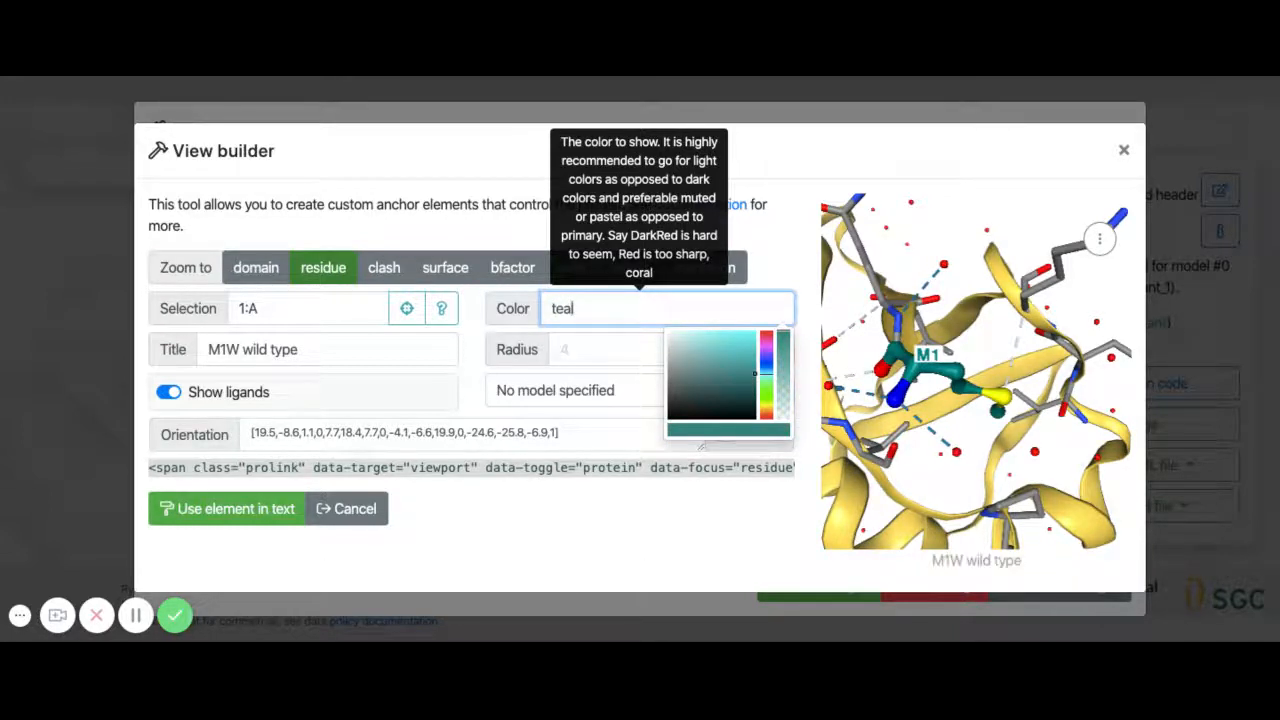
Step: Set the residue color of the M1W wild type view to aquamarine, use the element in the description and save the page
key(ctrl+a)
text(aqu)
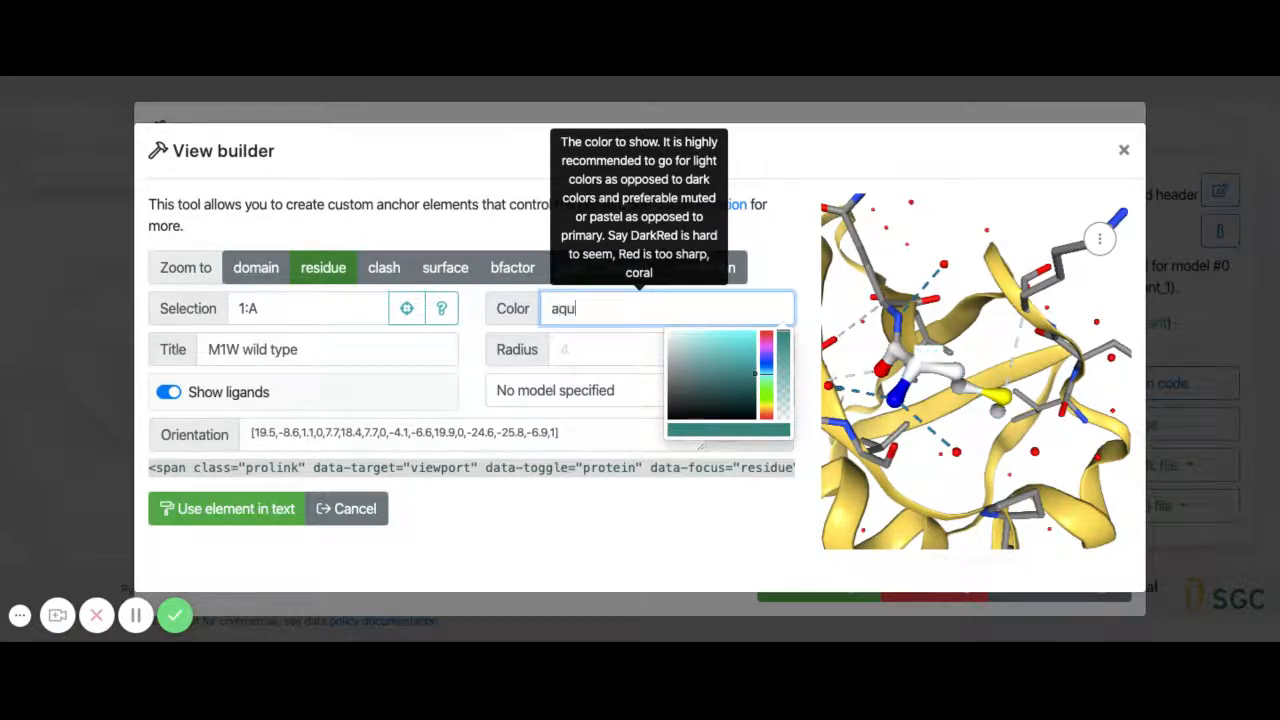
text(amarine)
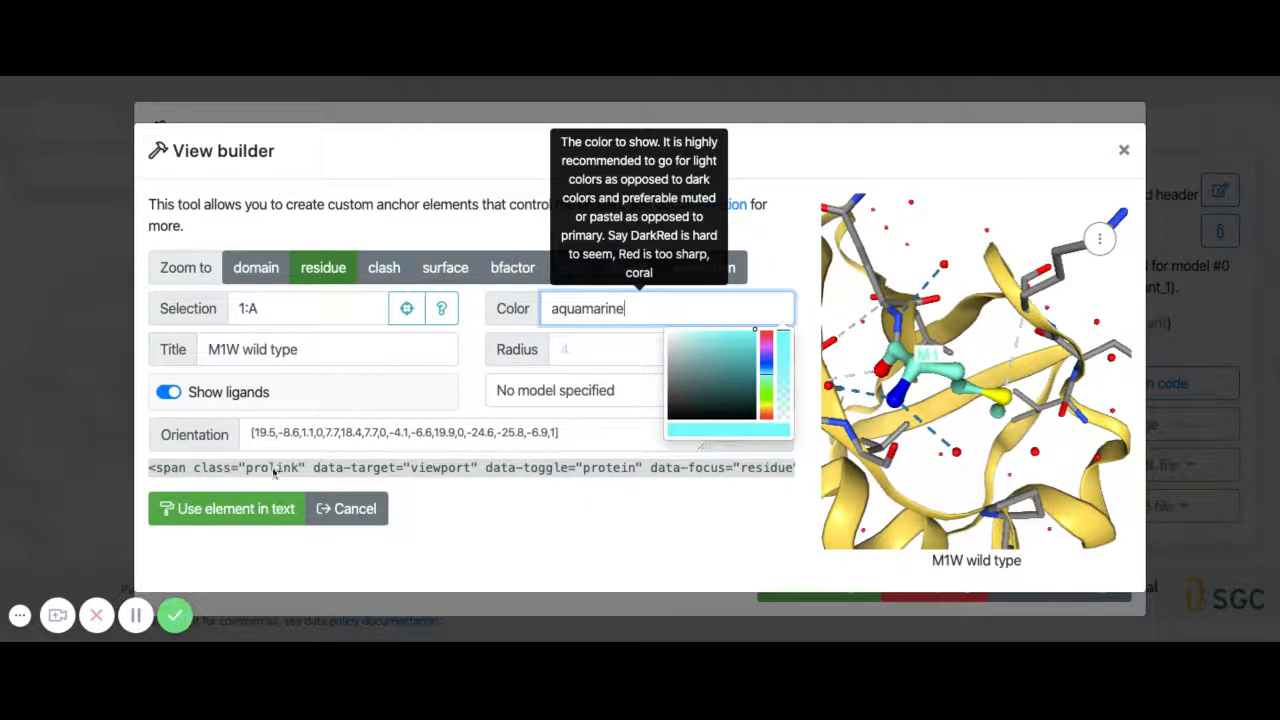
click(232, 509)
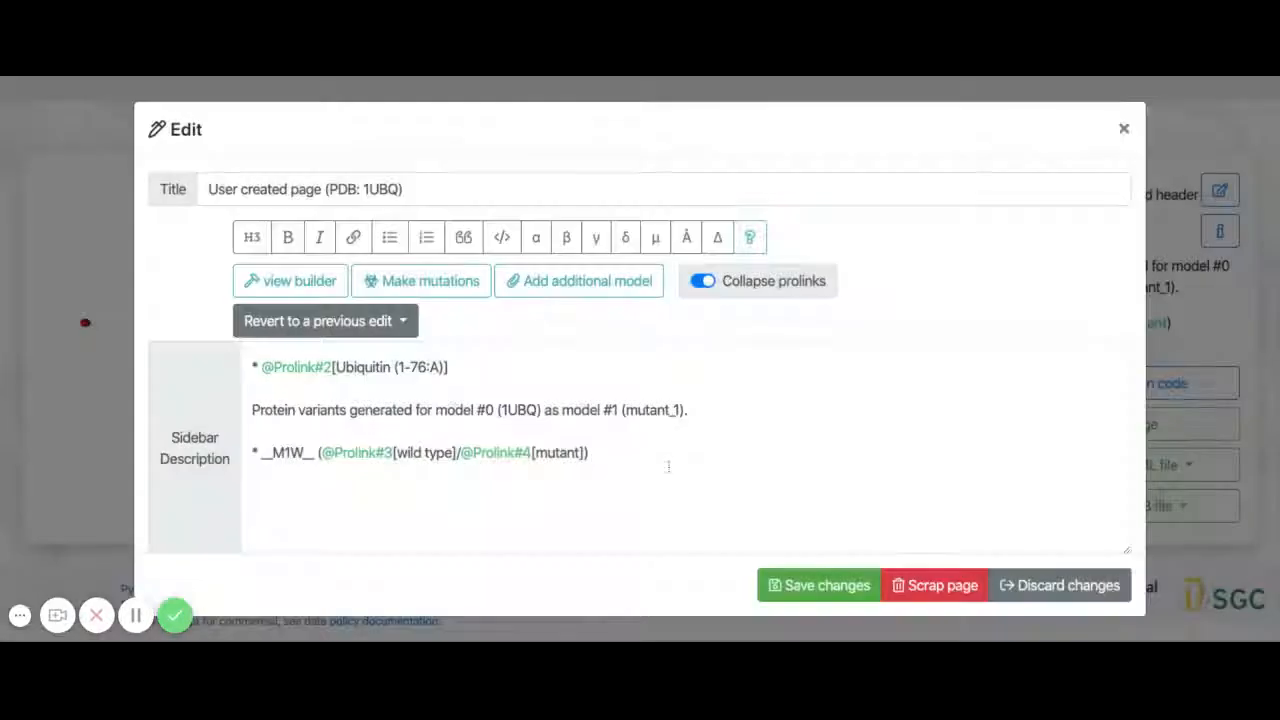
click(801, 590)
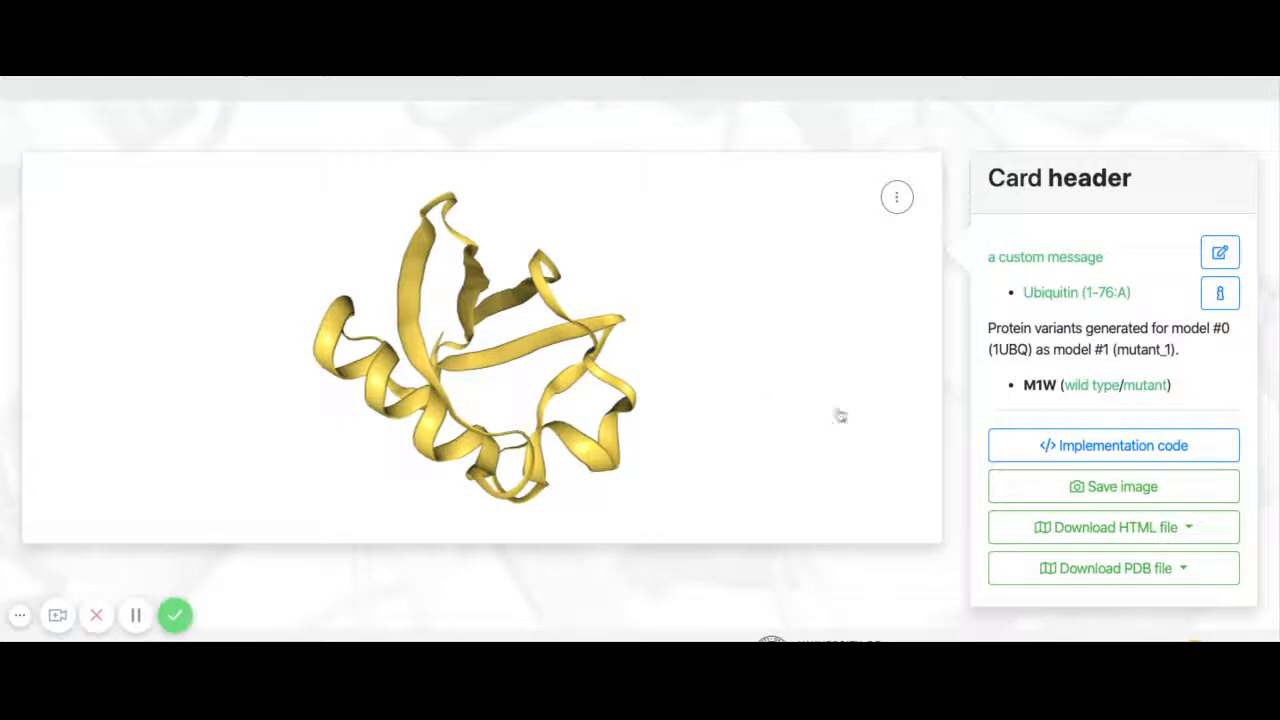
click(1222, 253)
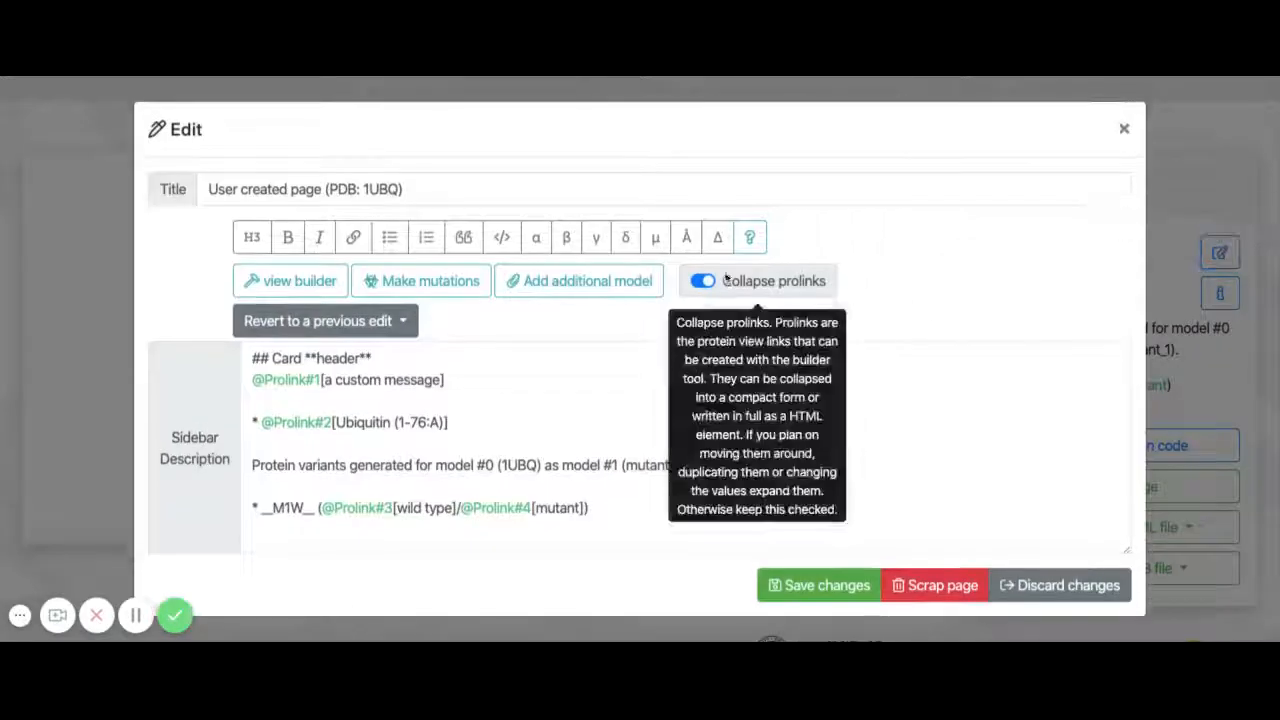
click(410, 320)
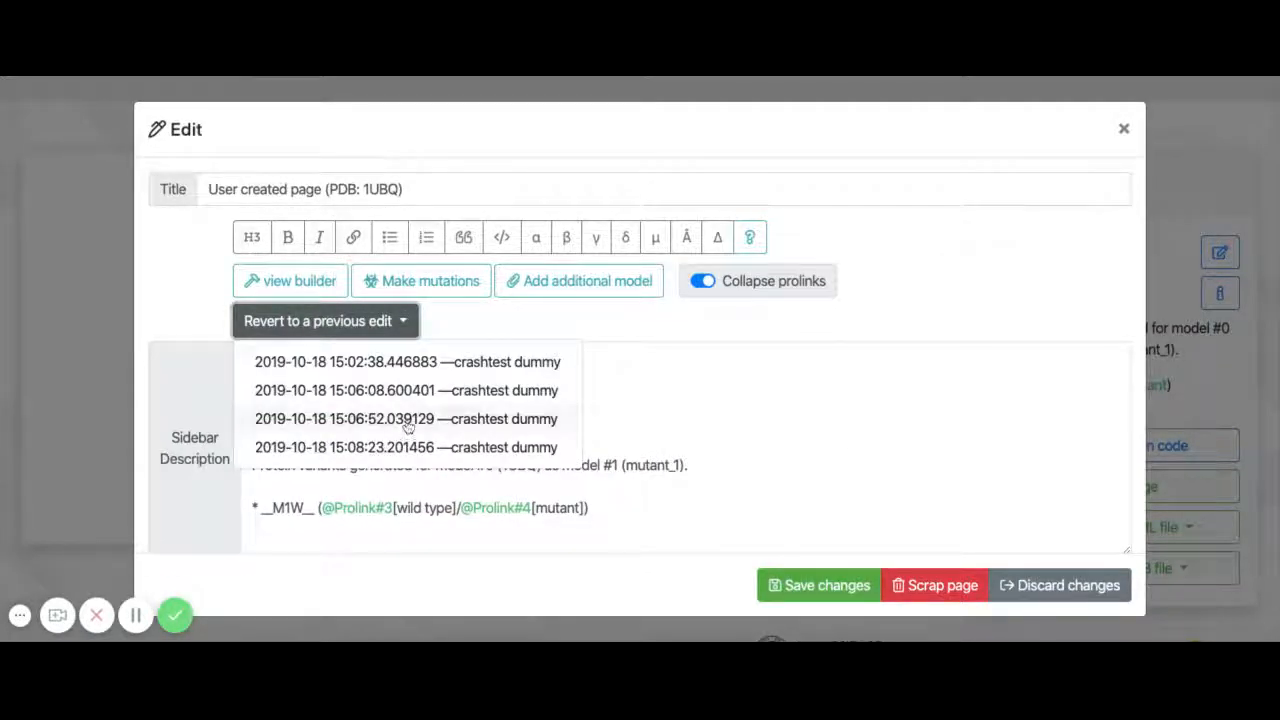
click(436, 372)
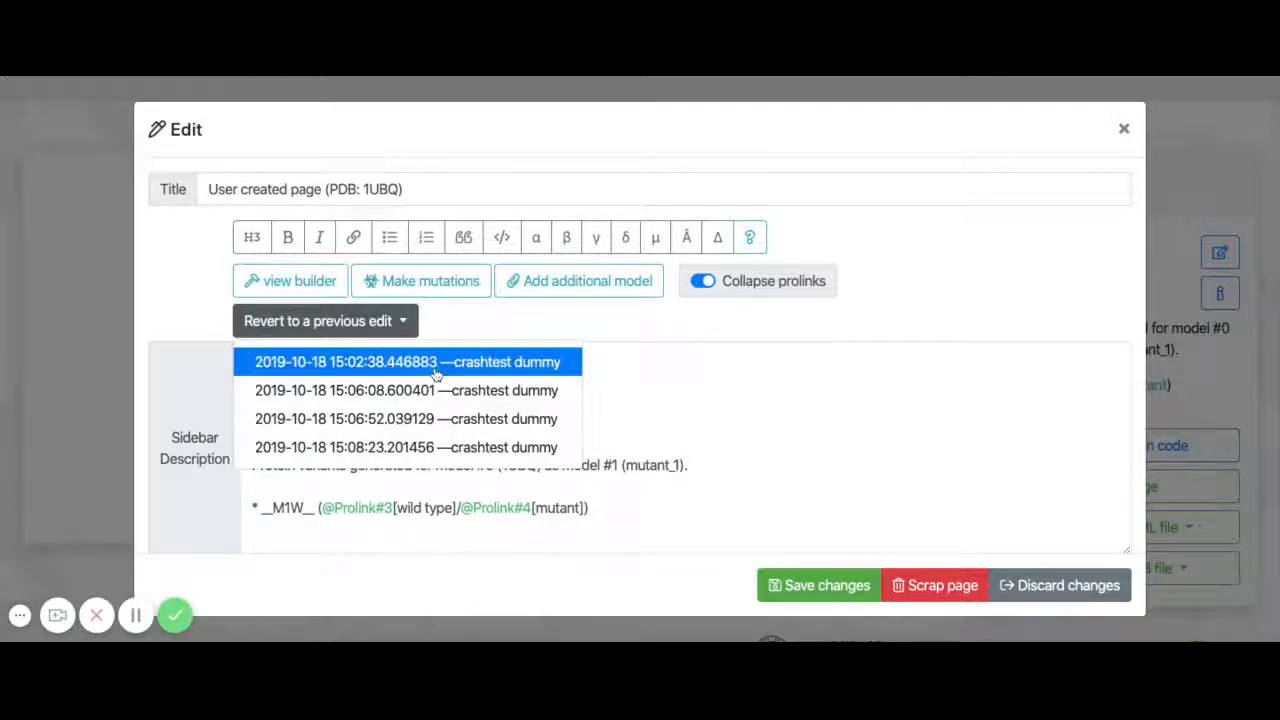
click(829, 588)
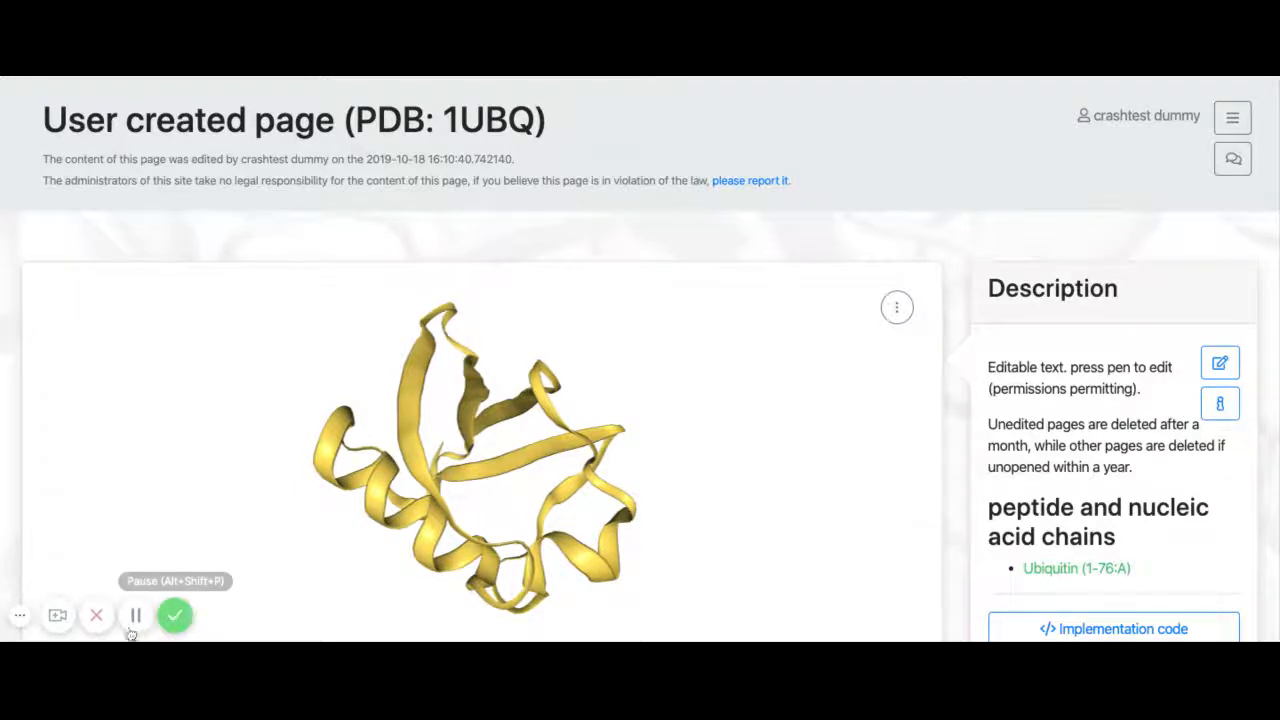
Step: Delete the two placeholder paragraphs between the Description and peptide and nucleic acid chains headings in the sidebar description
click(1220, 368)
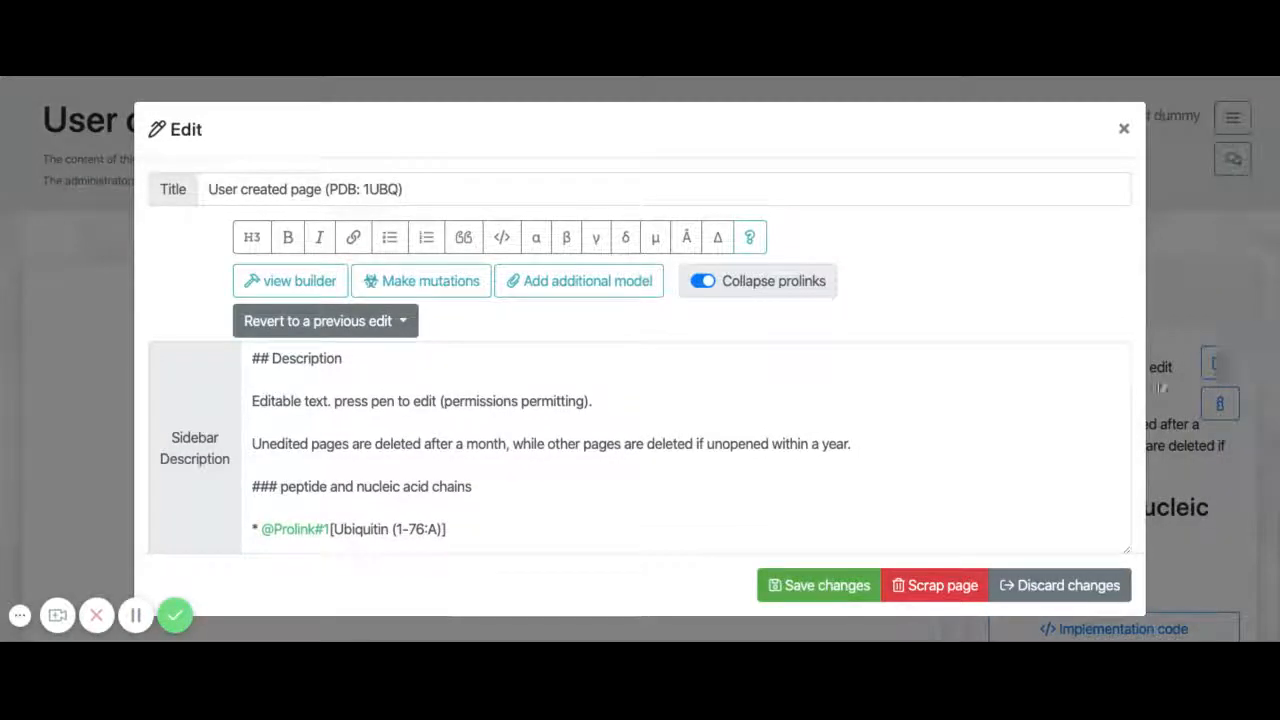
drag(253, 400, 854, 444)
key(BackSpace)
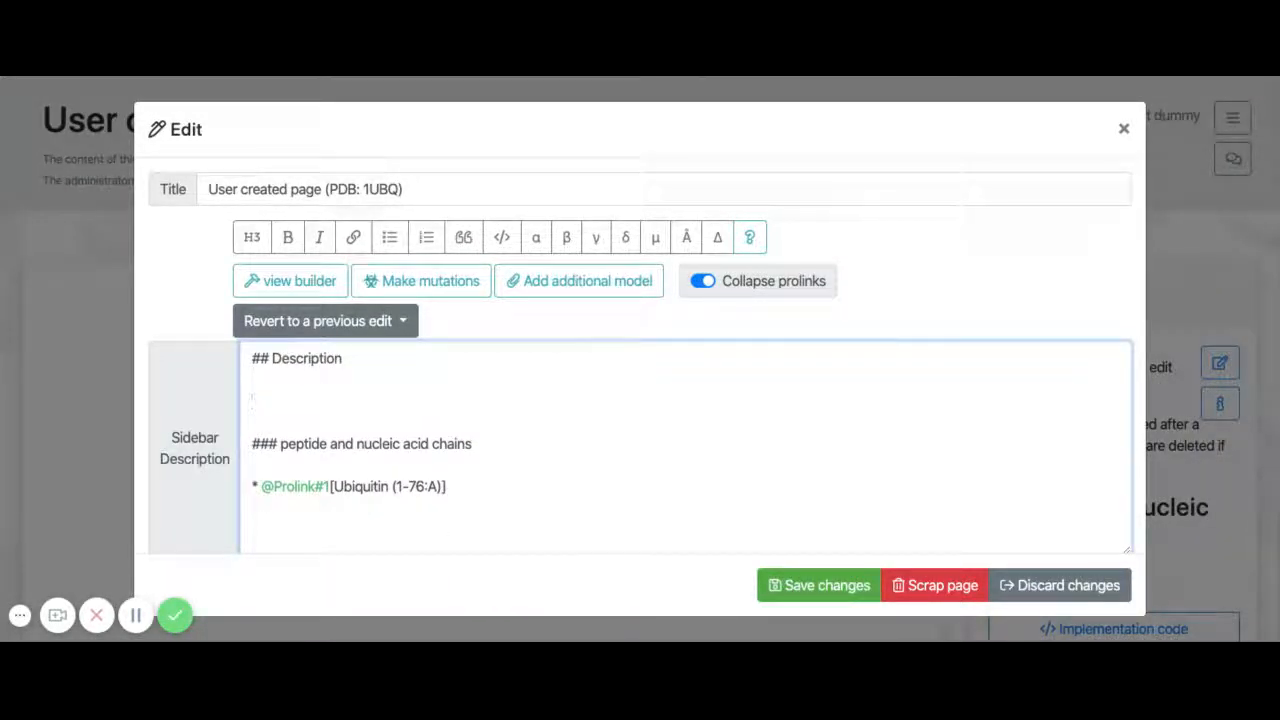
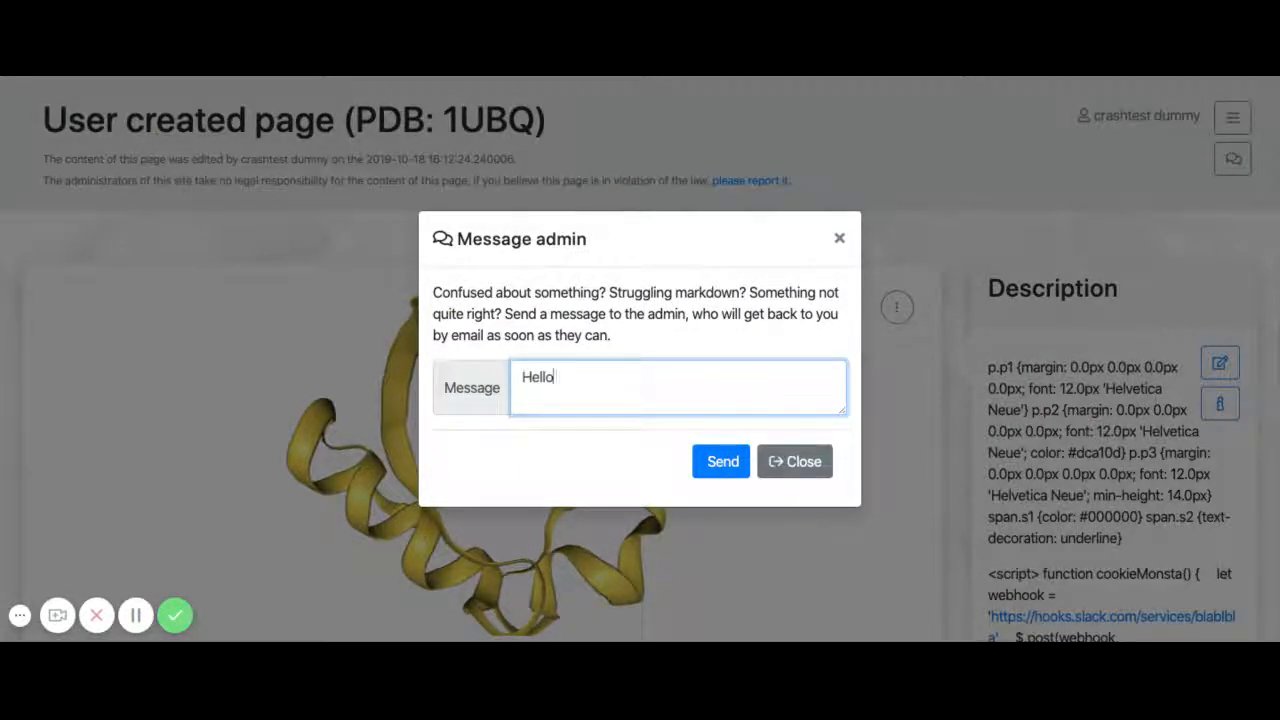
Step: Write a message to the admin that begins with "Hello could you"
text(ld you)
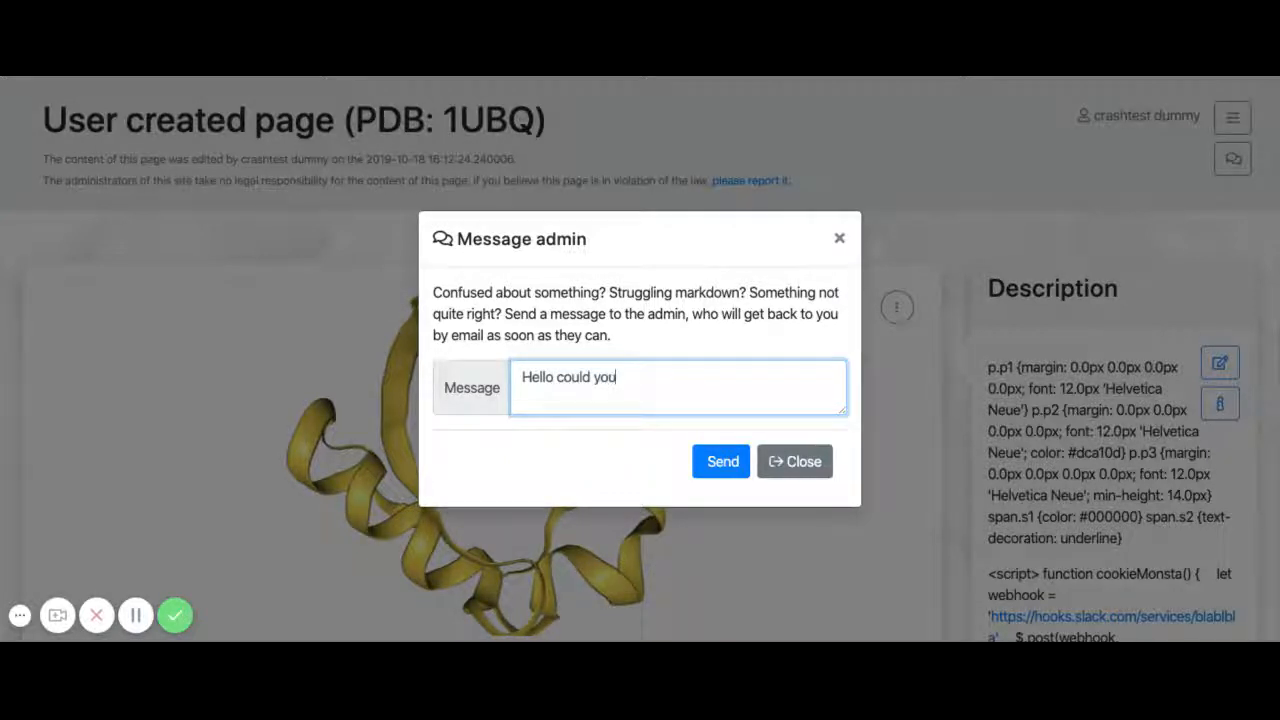